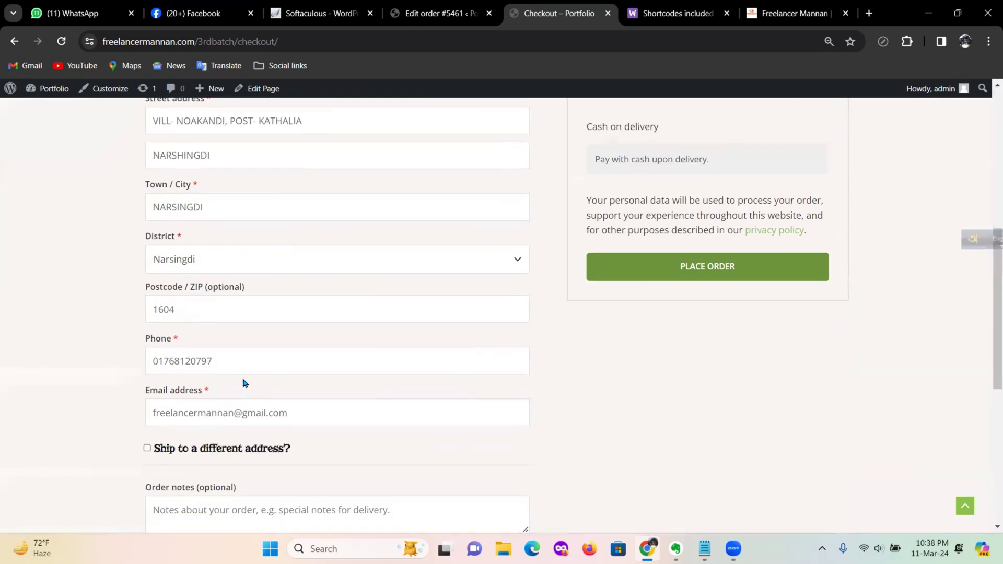
Switch to the Edit order tab and go to Plugins > Add New Plugin
scroll(285, 407, up, 8)
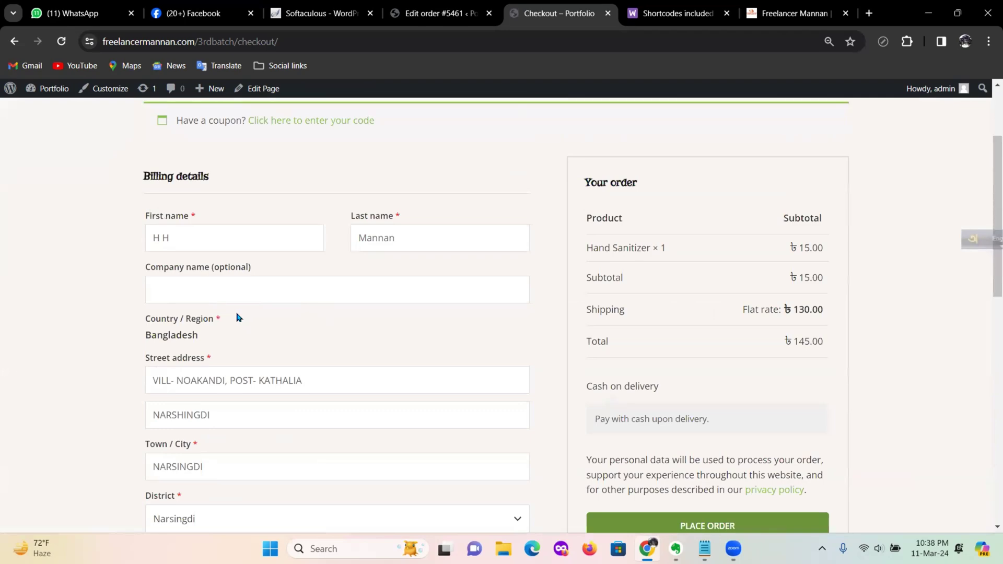
scroll(325, 266, down, 4)
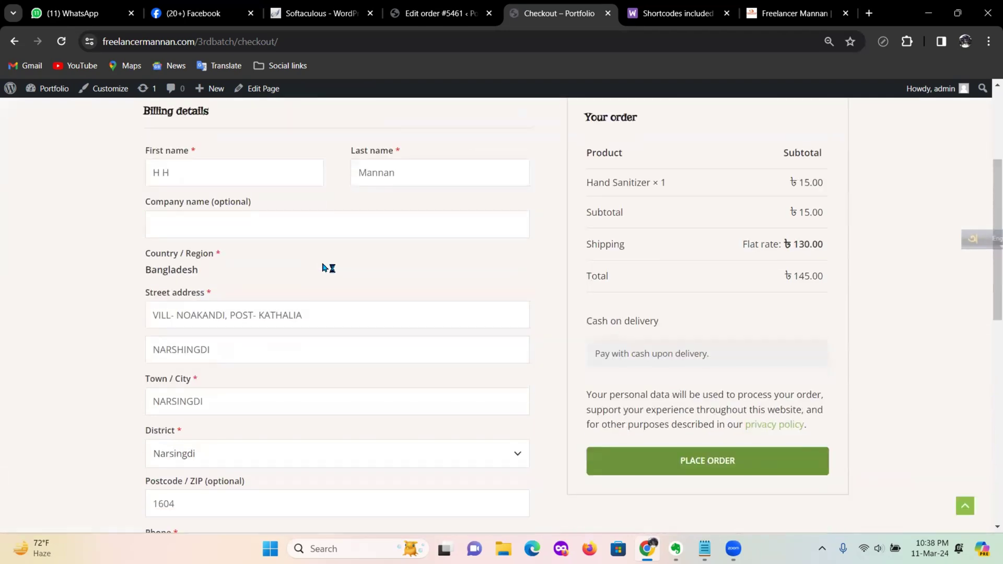
scroll(347, 291, up, 7)
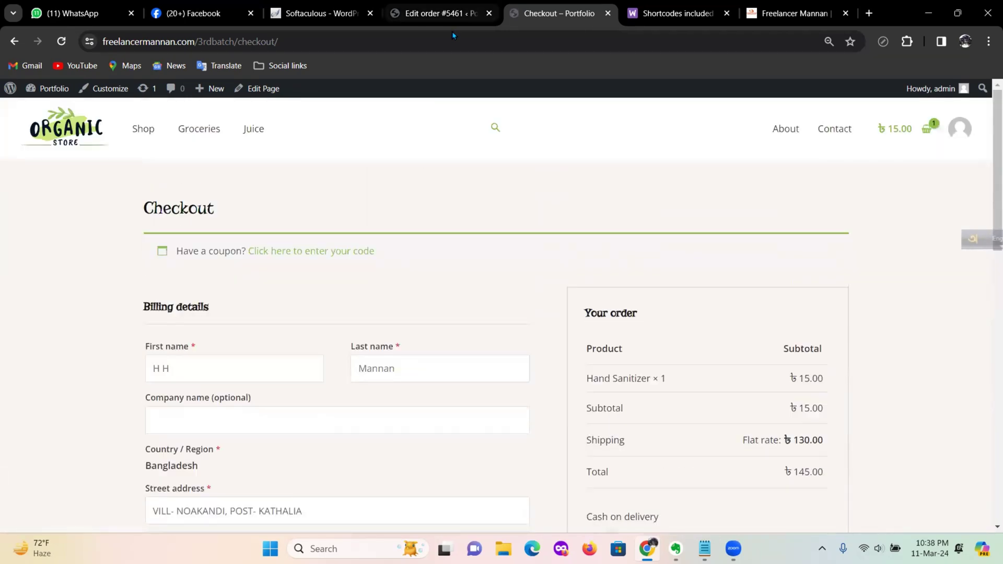
click(411, 10)
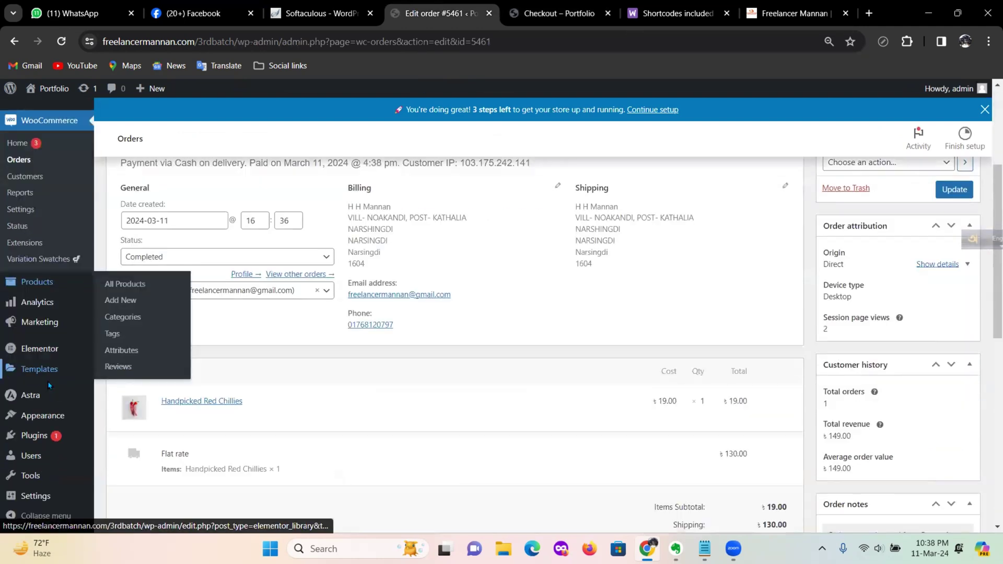
scroll(26, 364, down, 3)
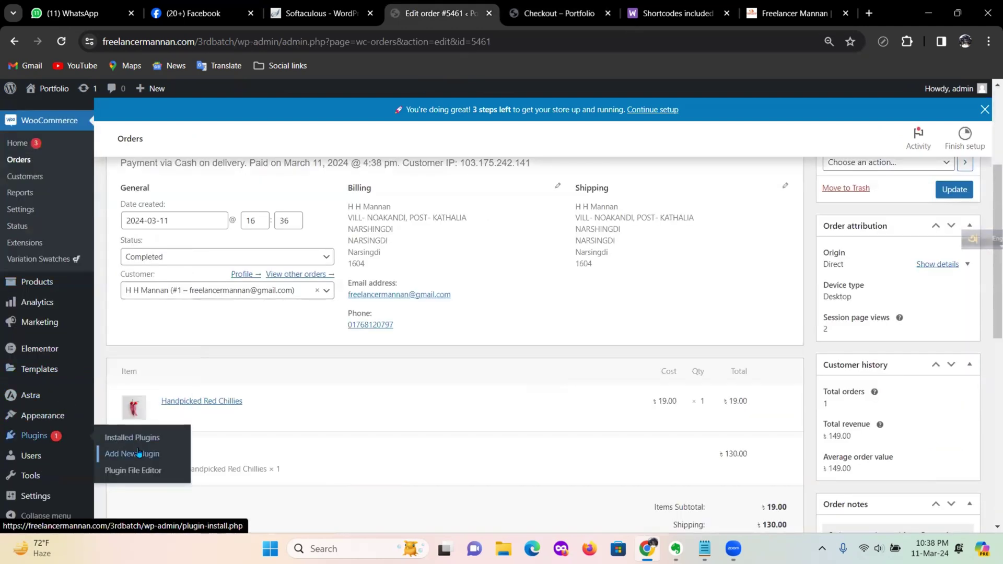
click(125, 439)
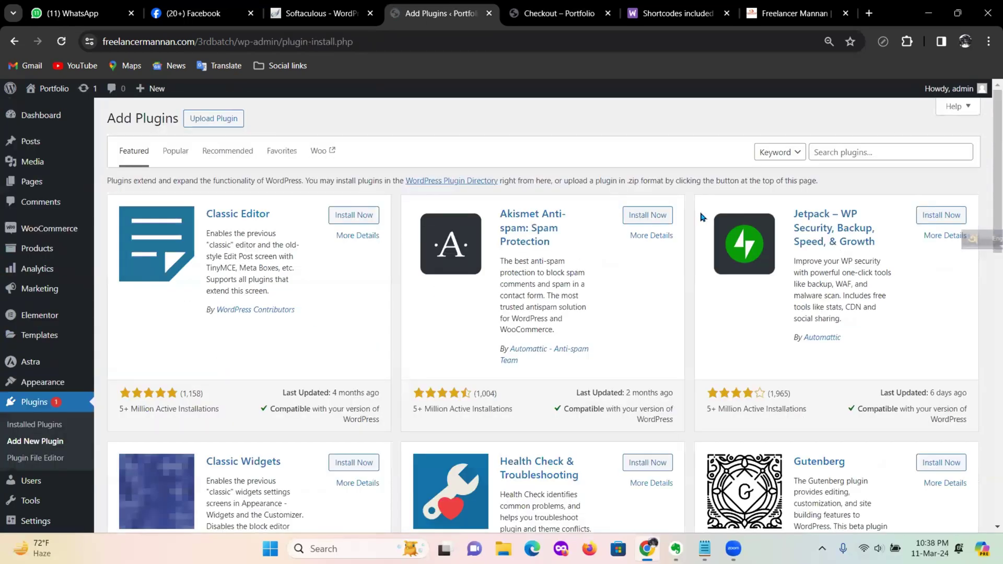
click(861, 148)
Search plugins for 'checkout', then install and activate Checkout Field Editor for WooCommerce by ThemeHigh
click(936, 149)
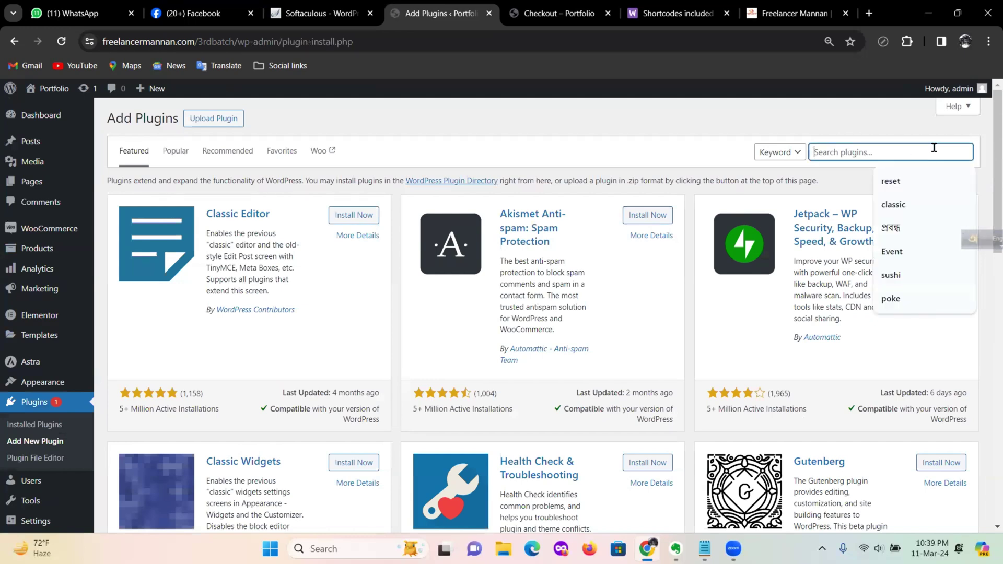
text(check)
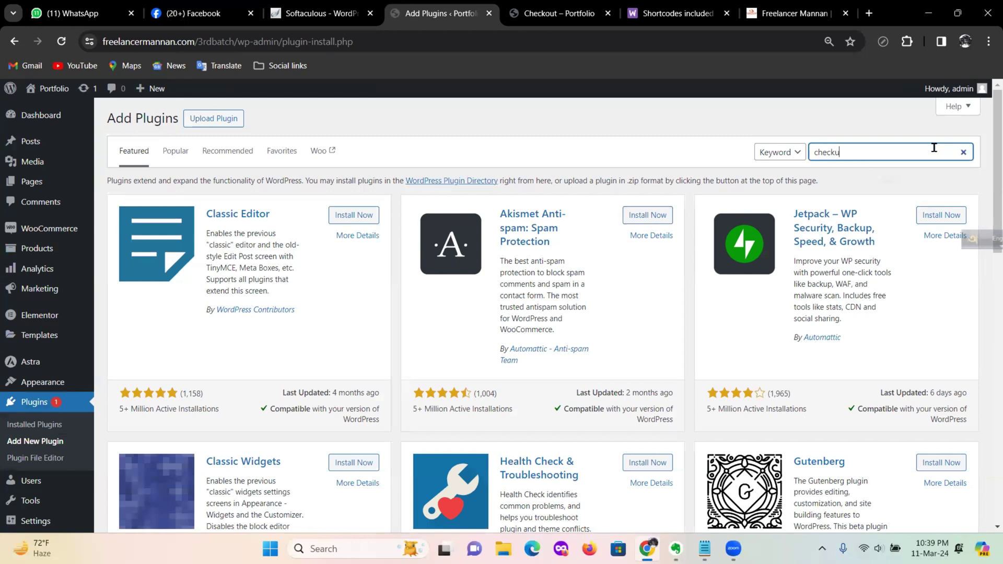
text(out)
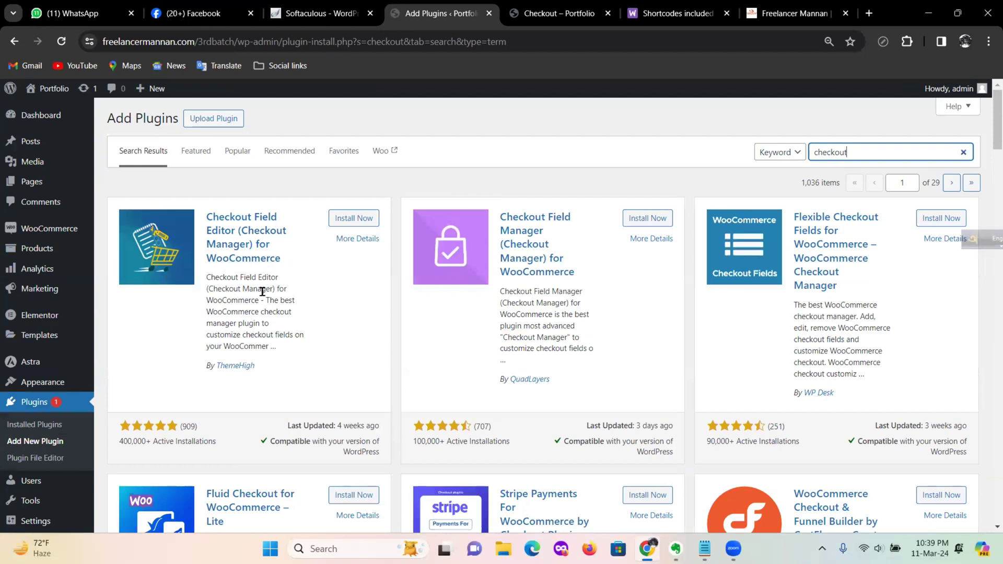
click(352, 218)
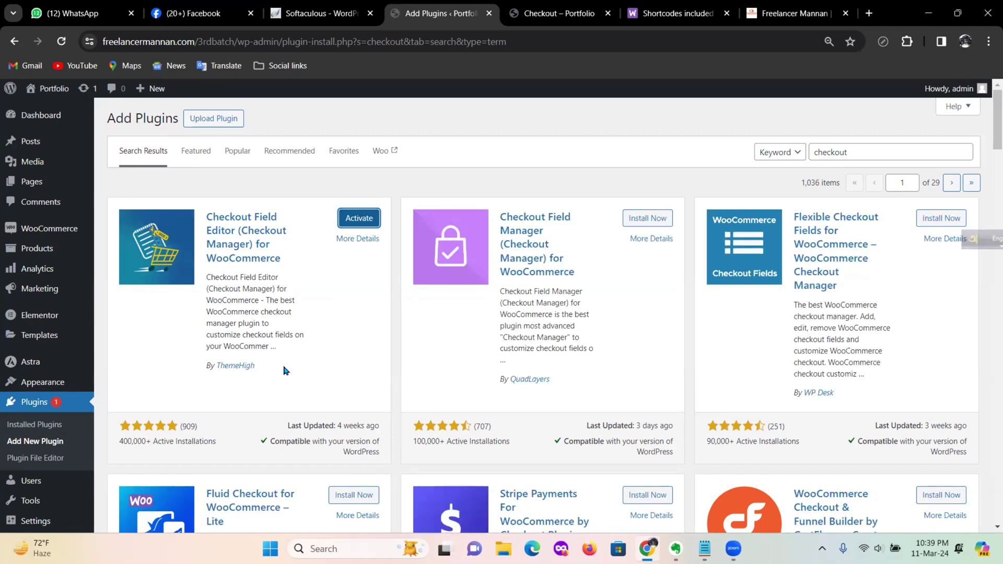
click(360, 229)
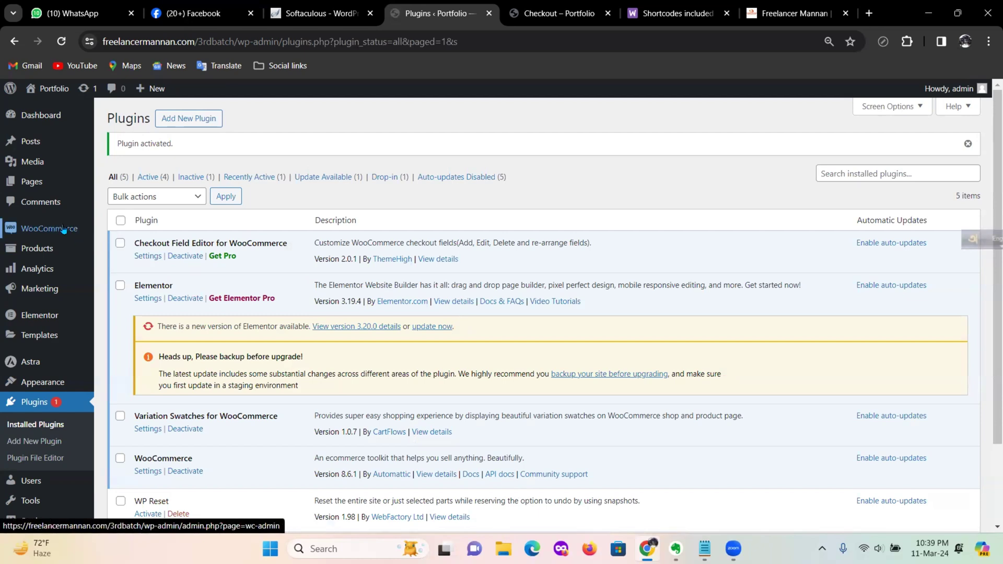
mouse_move(80, 233)
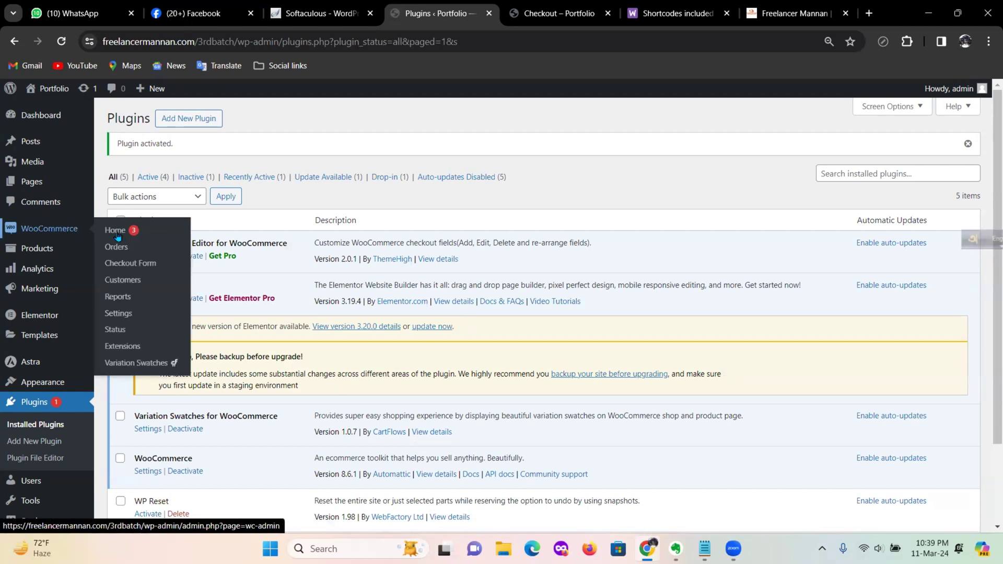
click(148, 256)
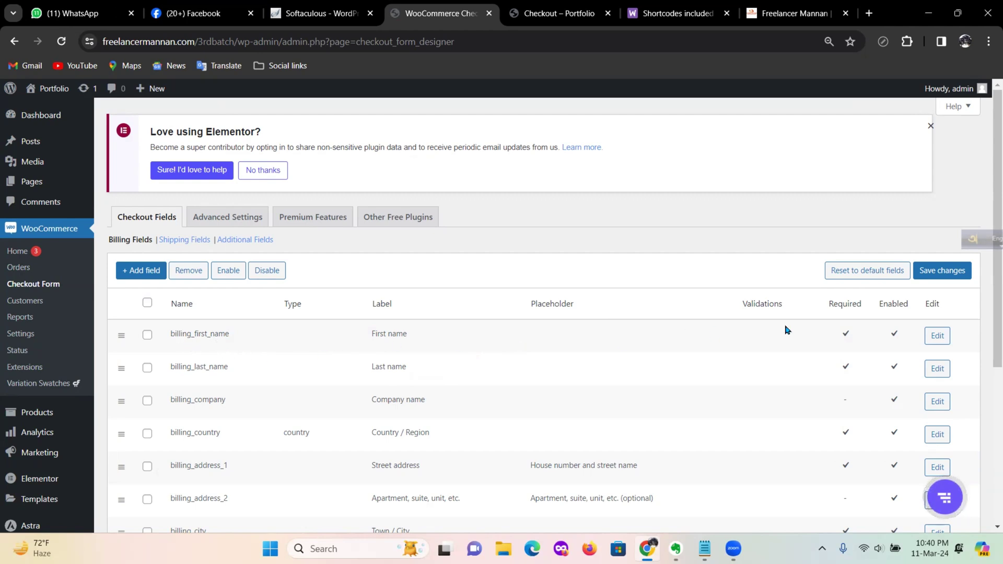
Compare with the live storefront Checkout tab, then return to the Checkout Fields editor
click(538, 13)
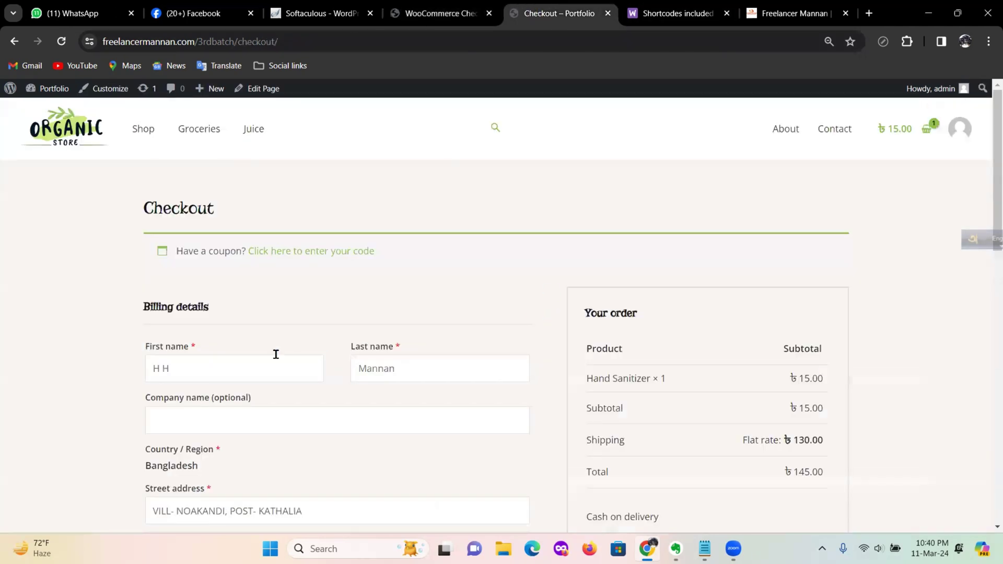
key(ctrl+shift+Tab)
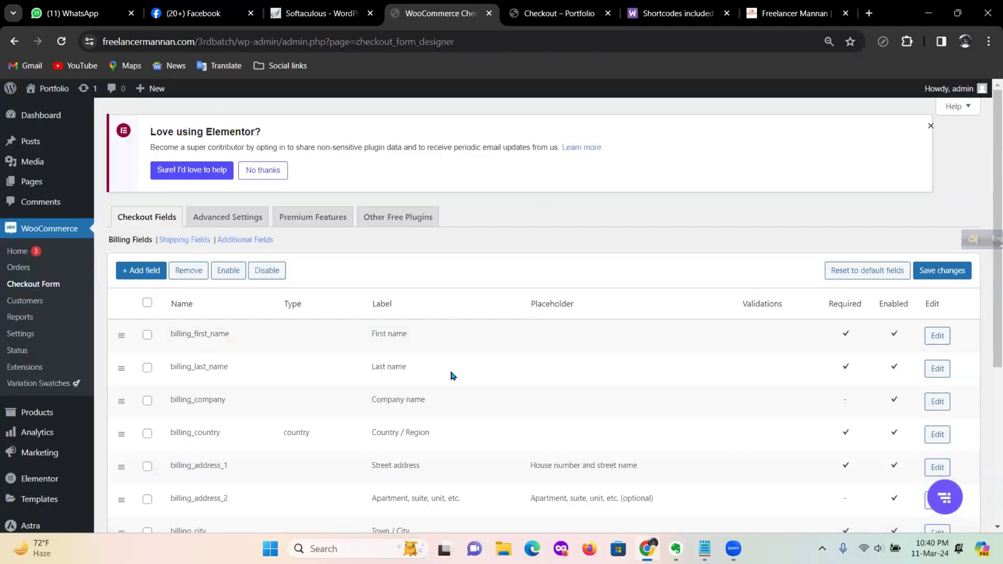
Relabel billing_first_name 'Full Name' with placeholder 'Write your full name' and save
click(938, 336)
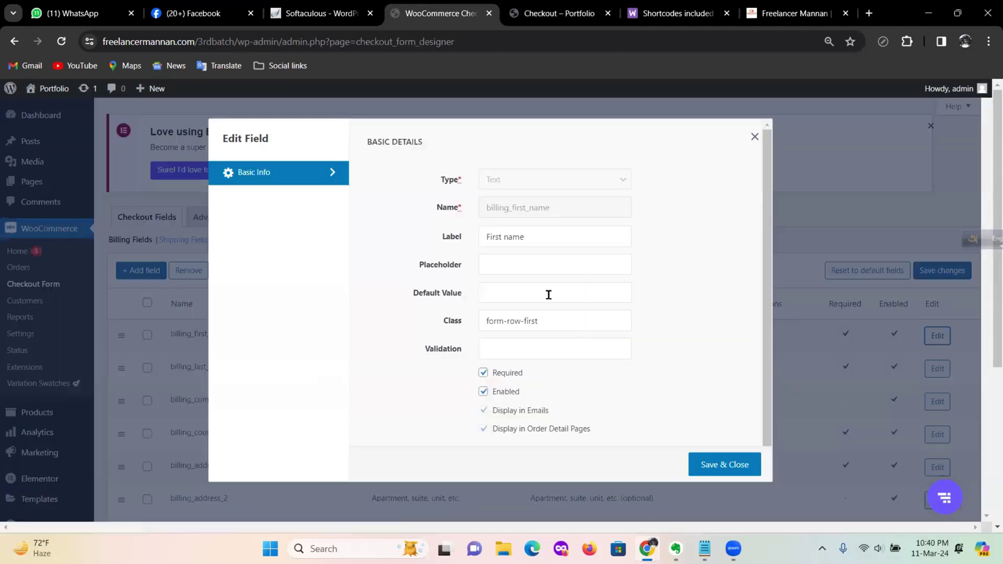
triple_click(550, 239)
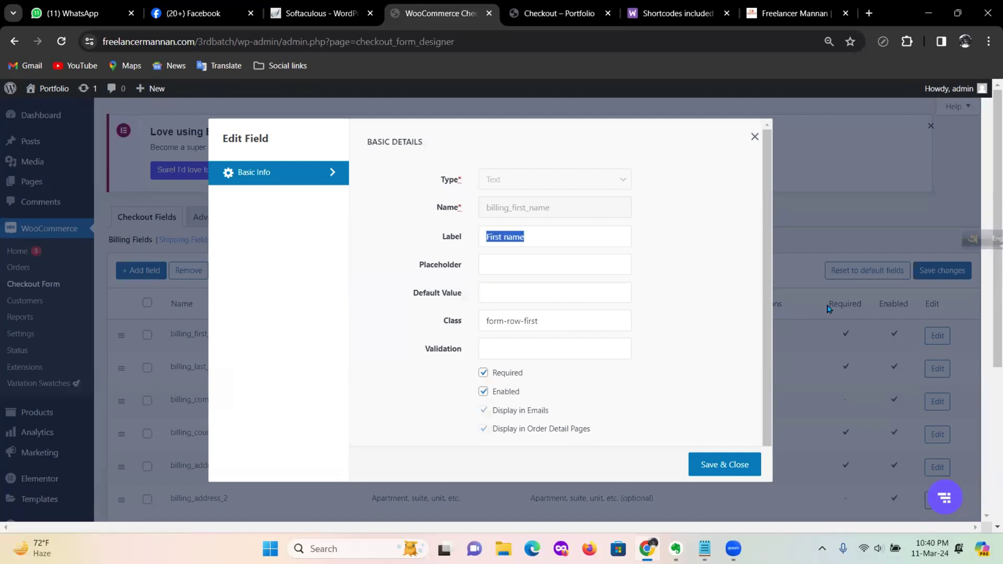
text(Full Name)
click(548, 267)
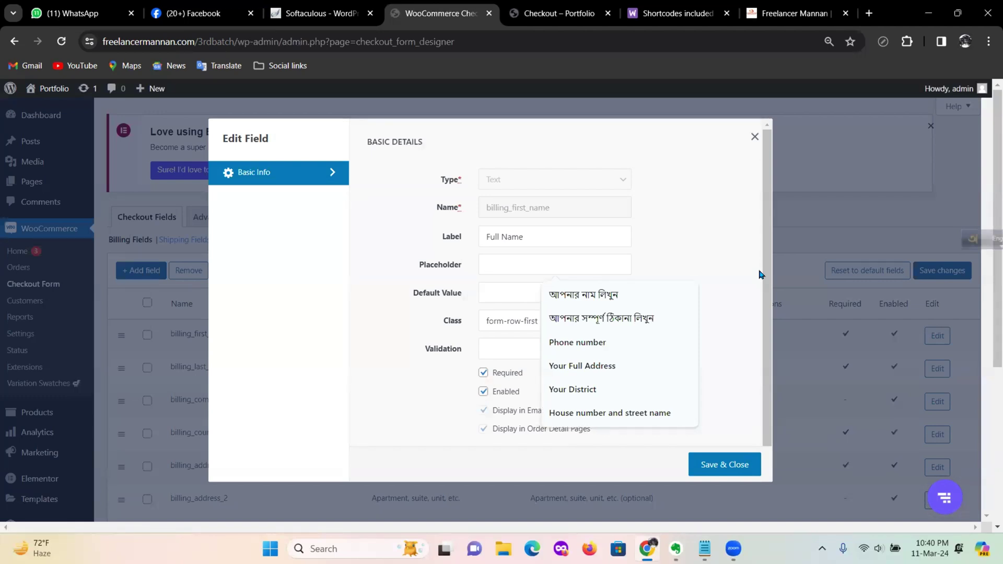
text(Y)
key(BackSpace)
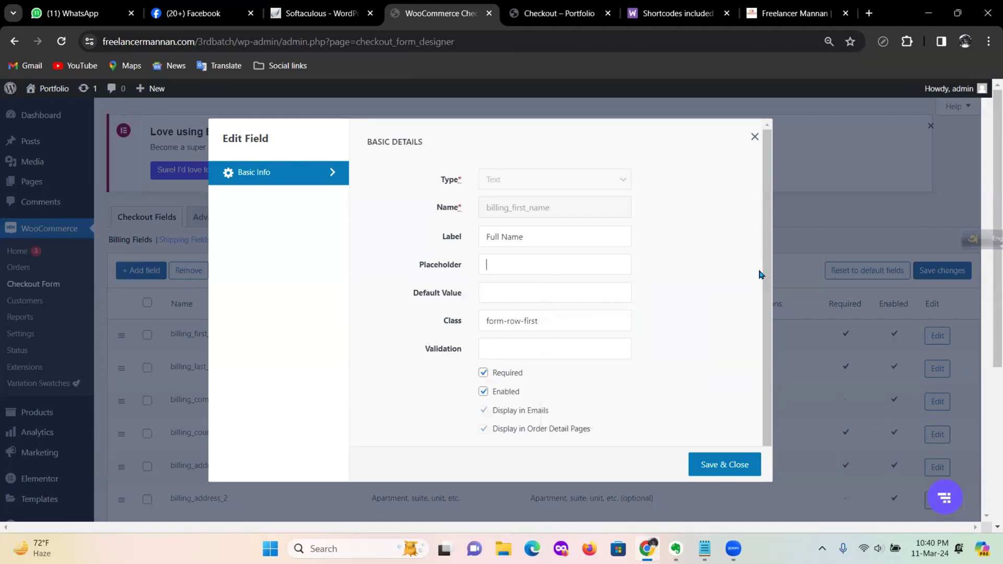
text(W)
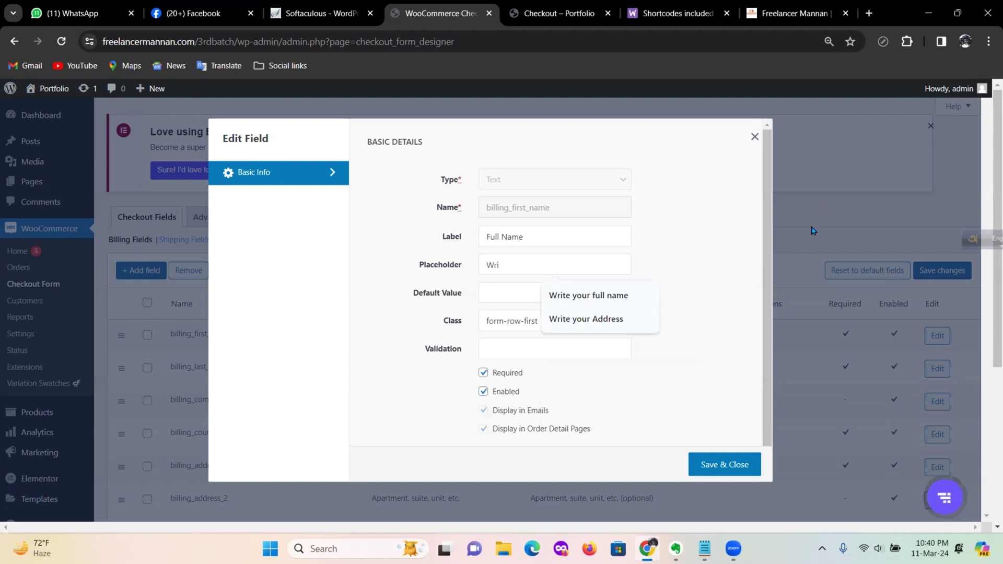
text(ri)
click(612, 295)
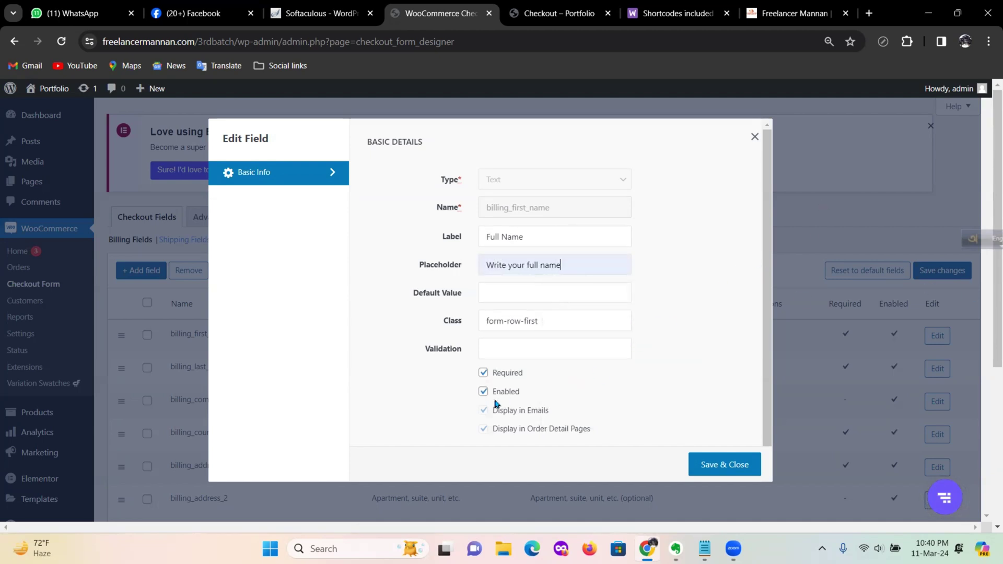
click(731, 471)
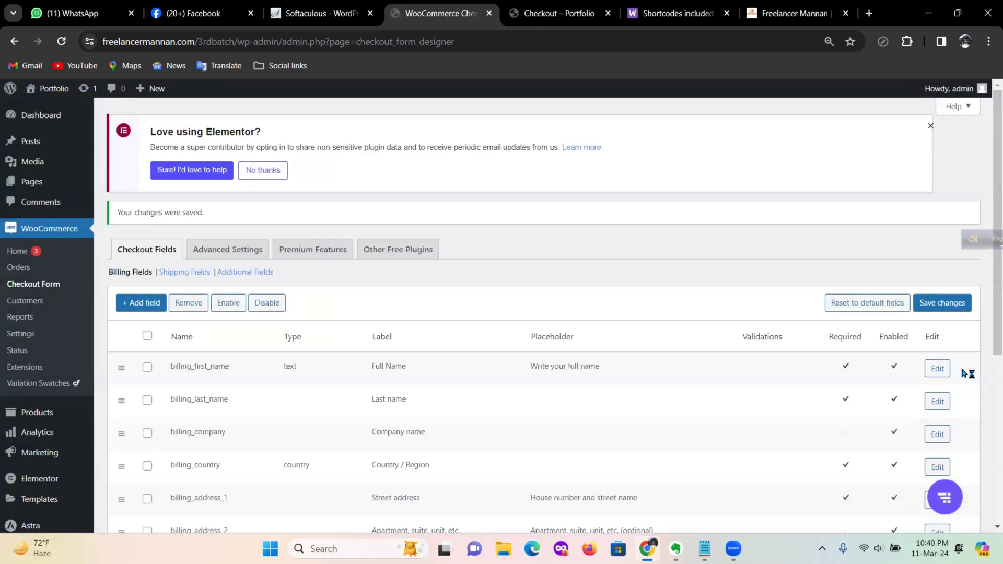
Set the Full Name field's class to form-row-wide and save it
click(946, 370)
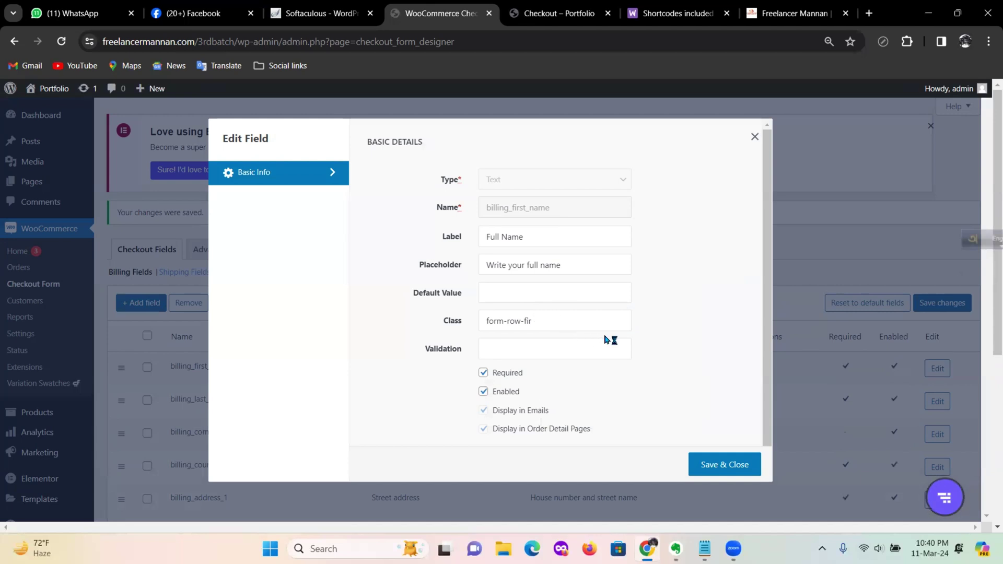
key(BackSpace)
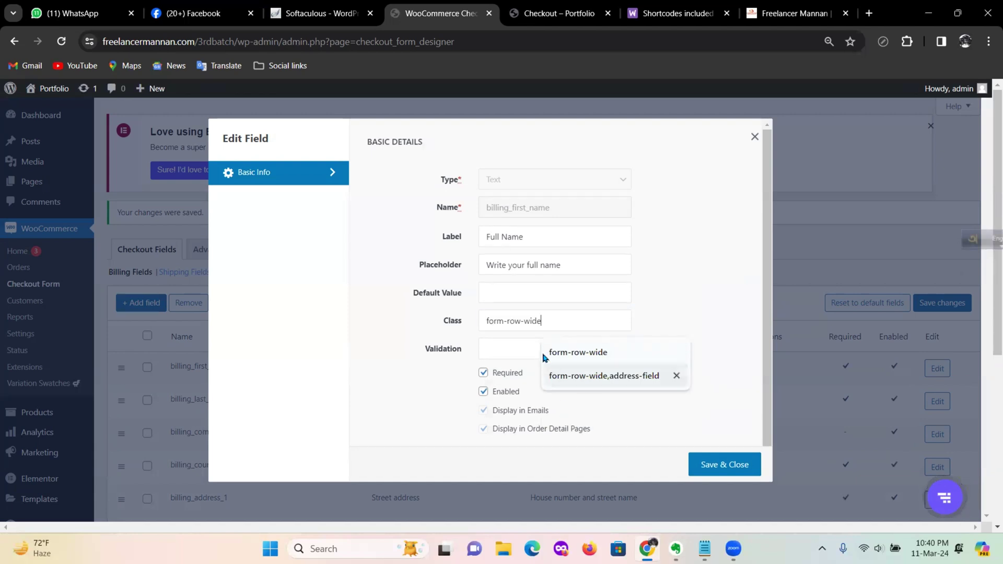
click(594, 353)
click(758, 463)
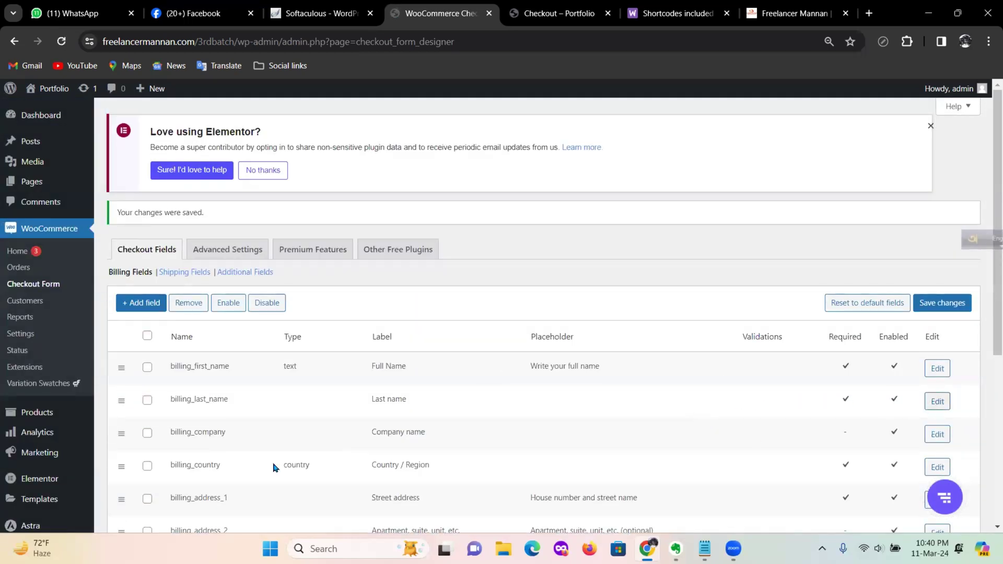
click(938, 401)
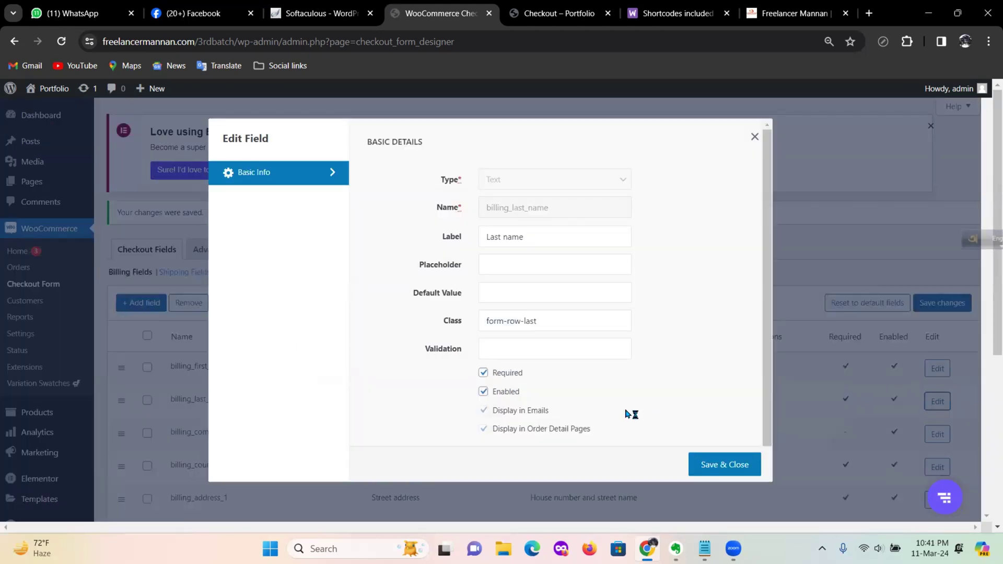
Make billing_last_name optional, disable it, and save
click(497, 376)
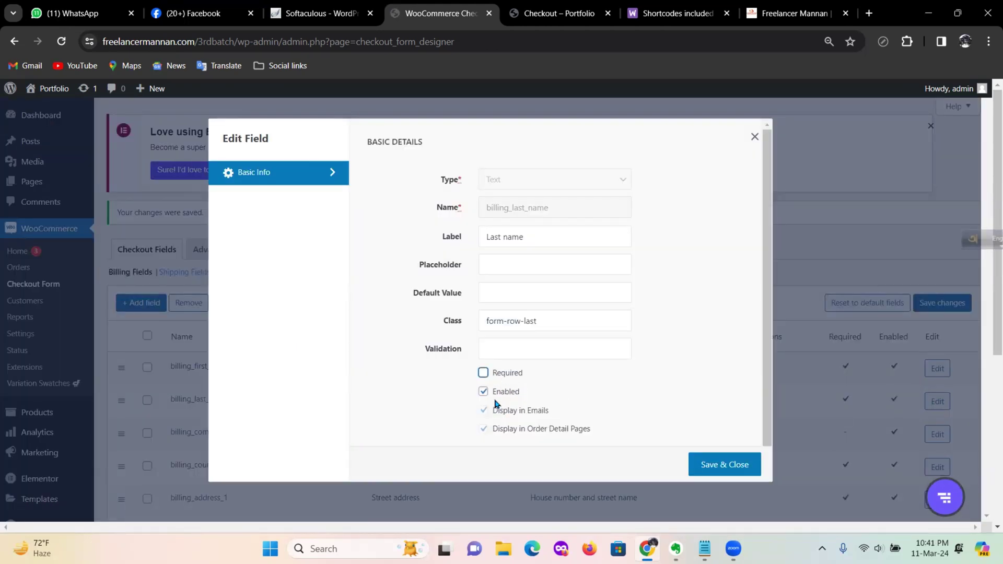
click(484, 392)
click(733, 466)
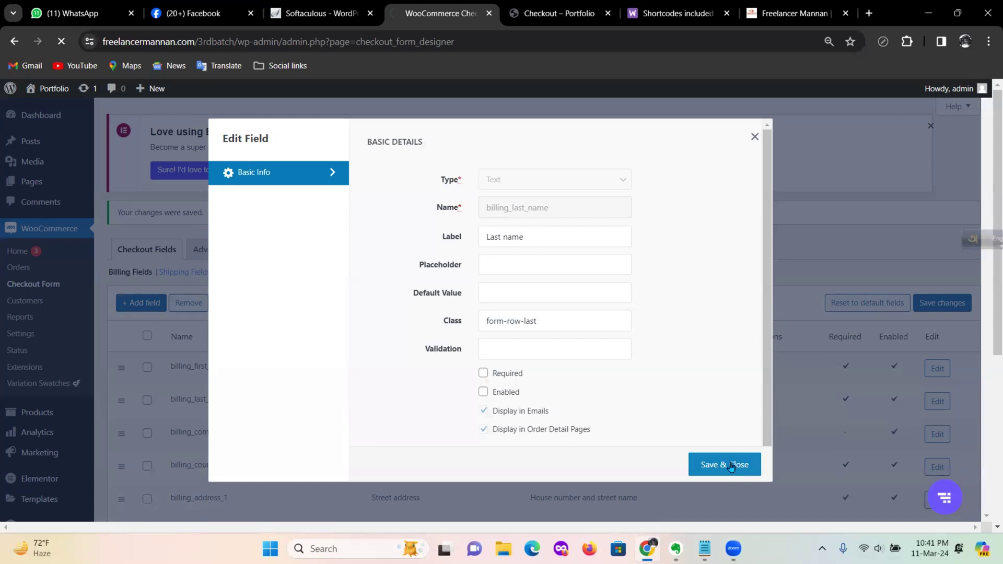
scroll(706, 410, down, 3)
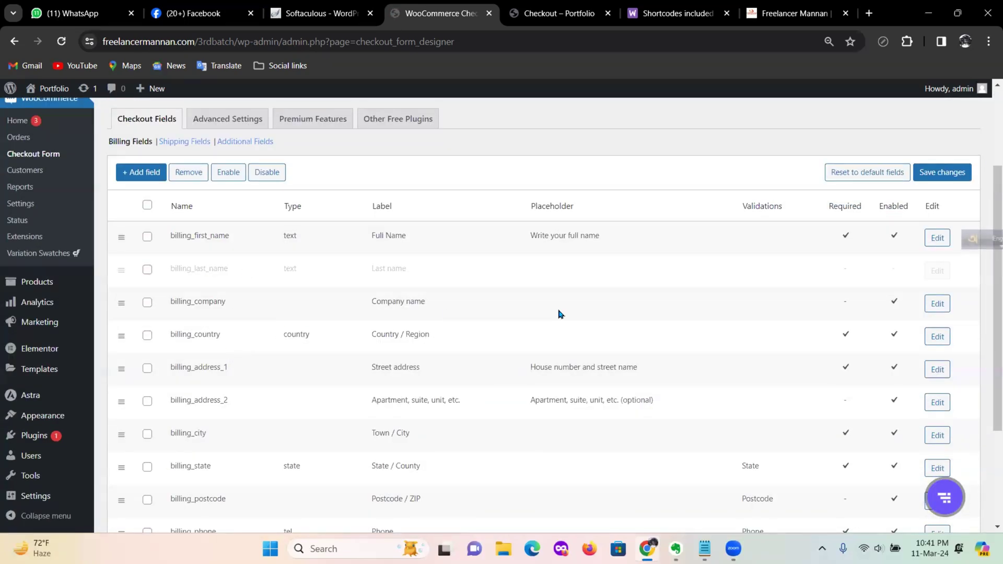
Disable the billing_company field and save it
click(936, 305)
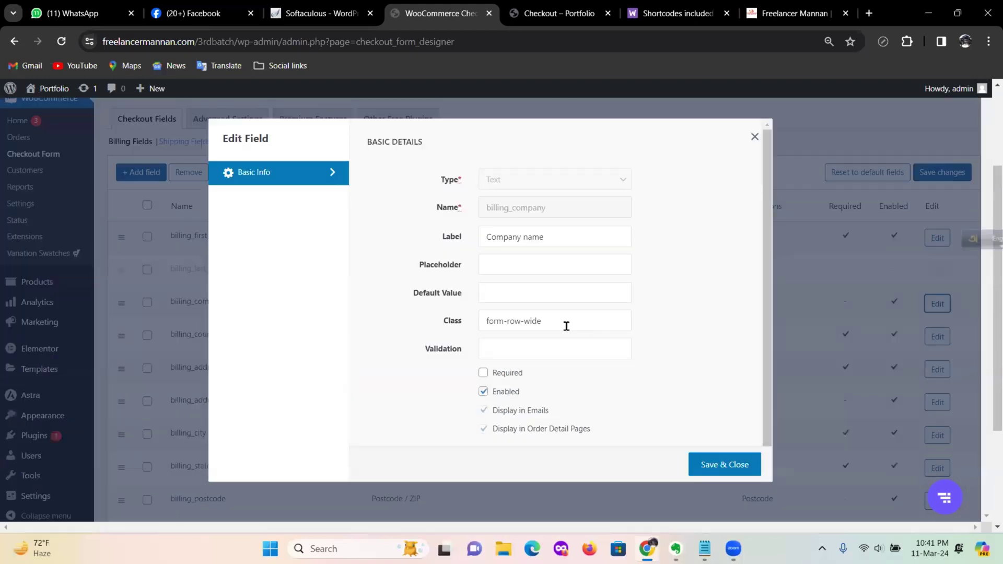
click(501, 393)
click(720, 465)
scroll(558, 359, down, 3)
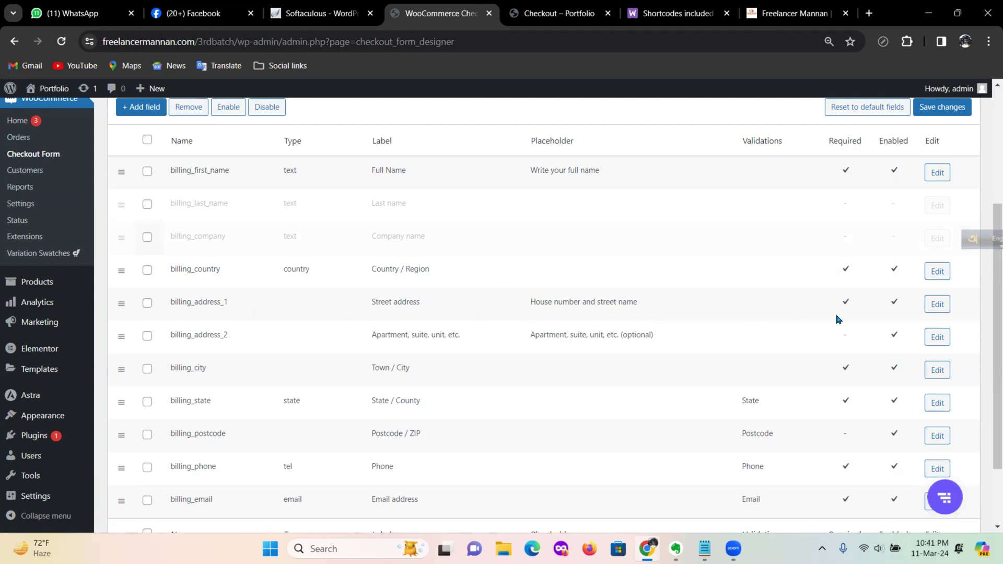
click(938, 307)
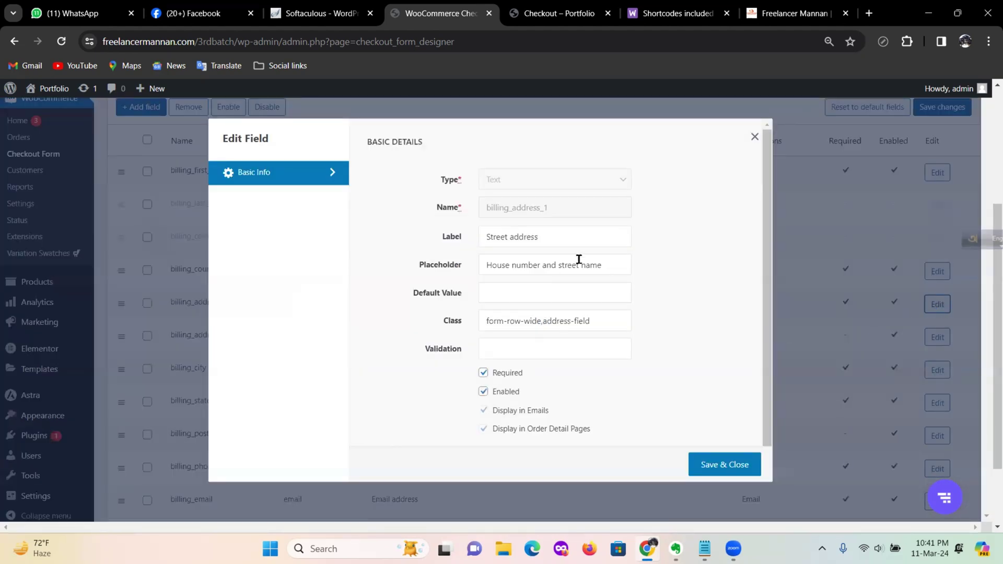
Relabel billing_address_1 'Full Address' with placeholder 'Write your Address' and save
triple_click(548, 240)
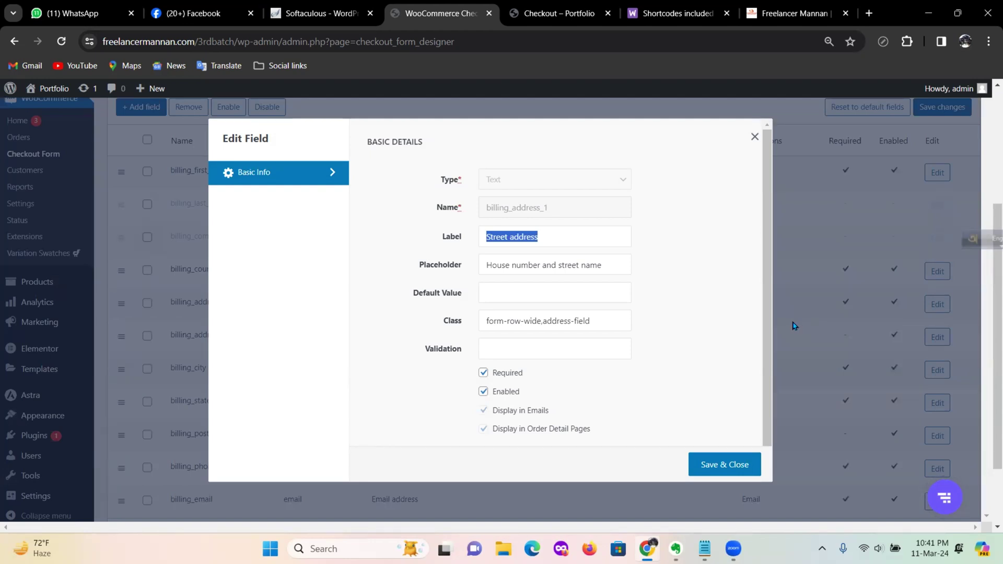
text(Full)
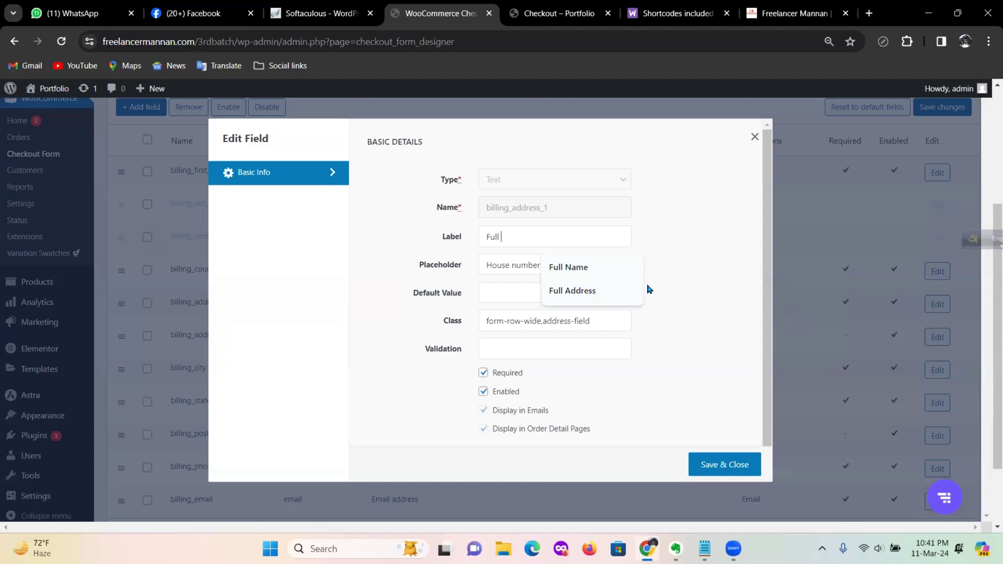
click(577, 291)
drag(613, 269, 312, 269)
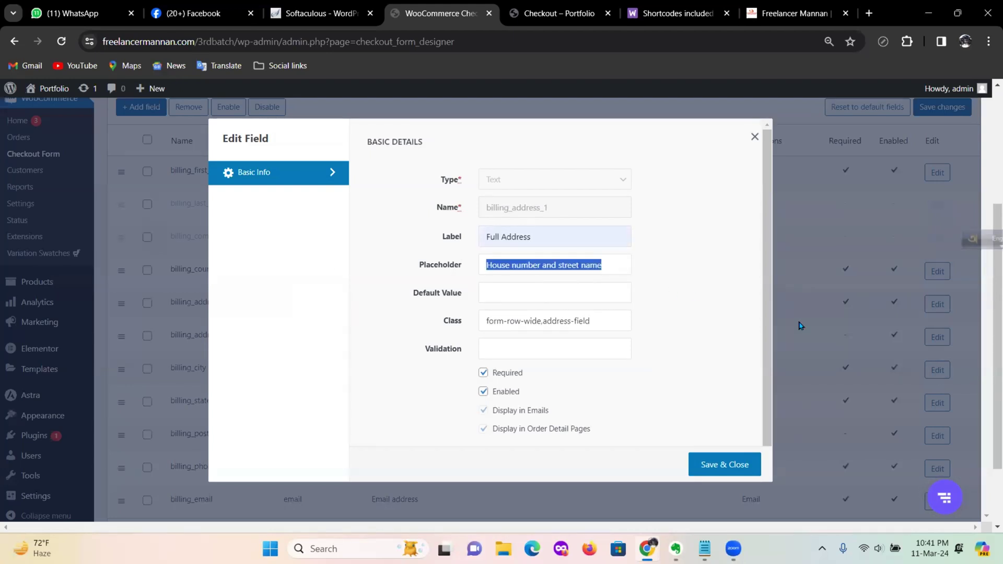
text(Writ)
click(580, 324)
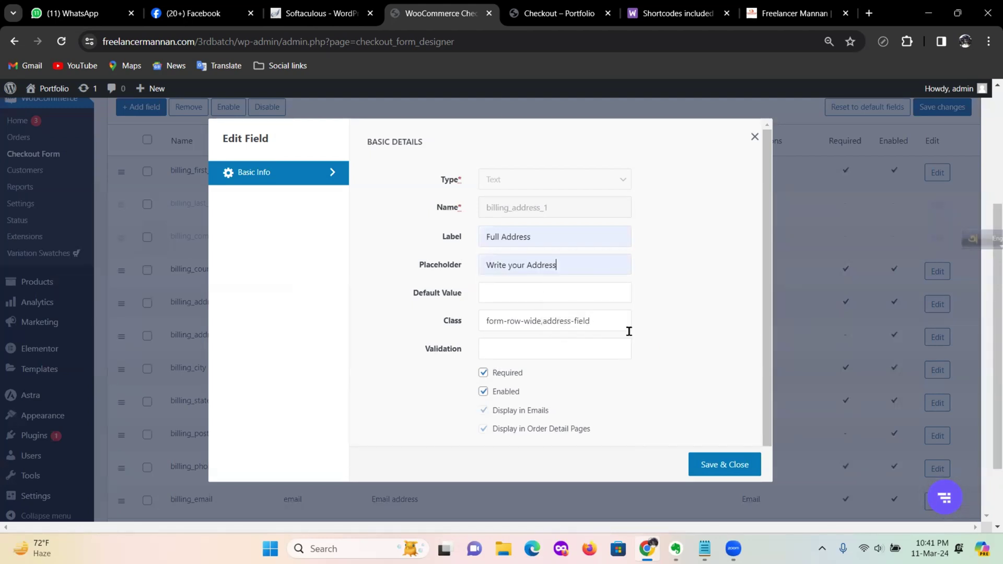
click(728, 464)
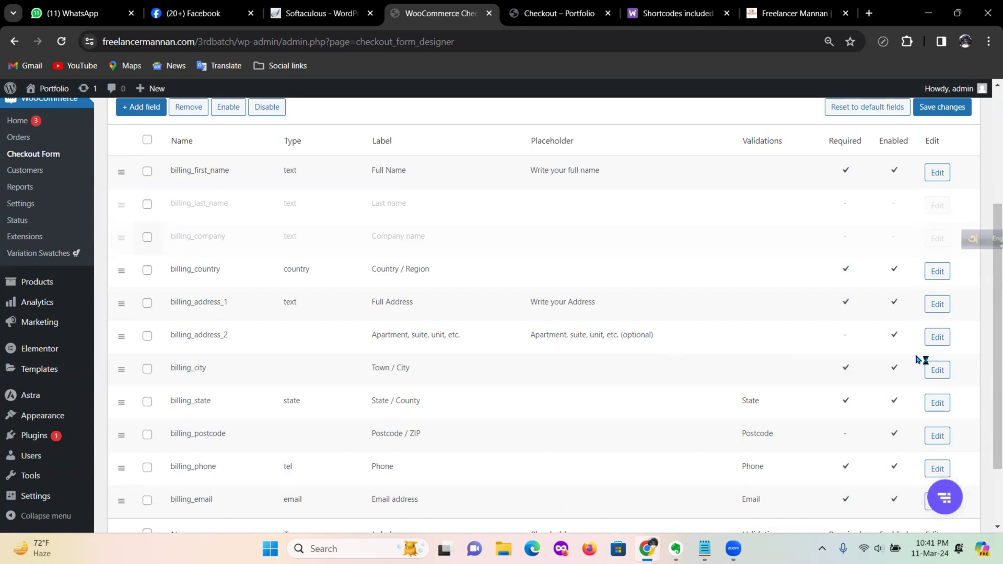
click(938, 339)
Disable the billing_address_2 field and save it
click(483, 392)
click(725, 473)
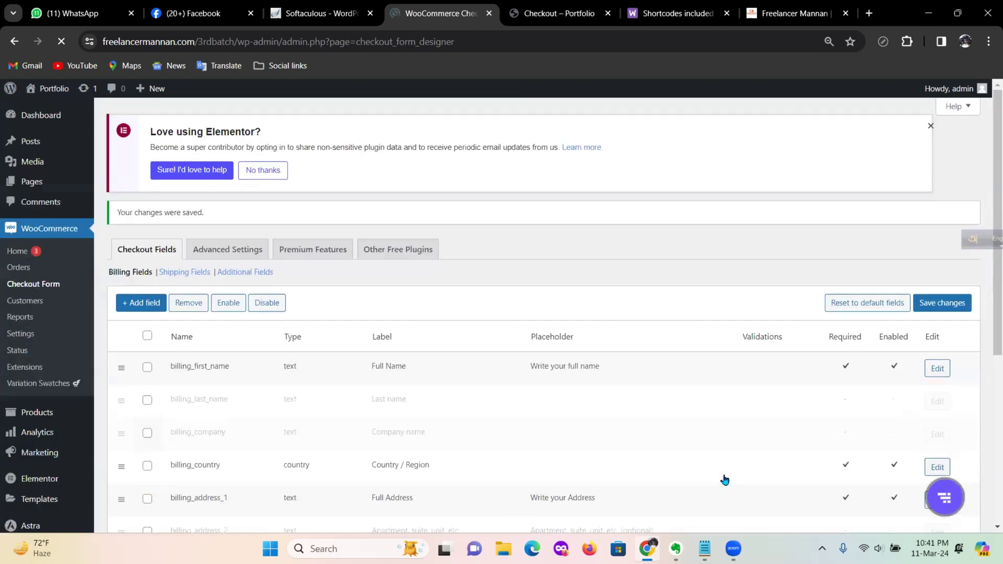
scroll(396, 356, down, 2)
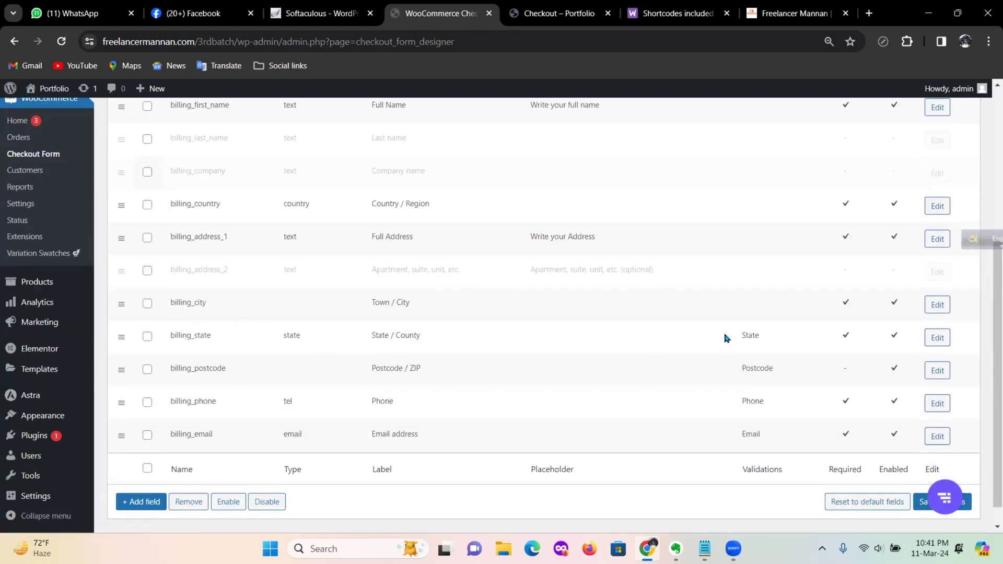
Make billing_city (Town / City) optional, disable it, and save
click(931, 311)
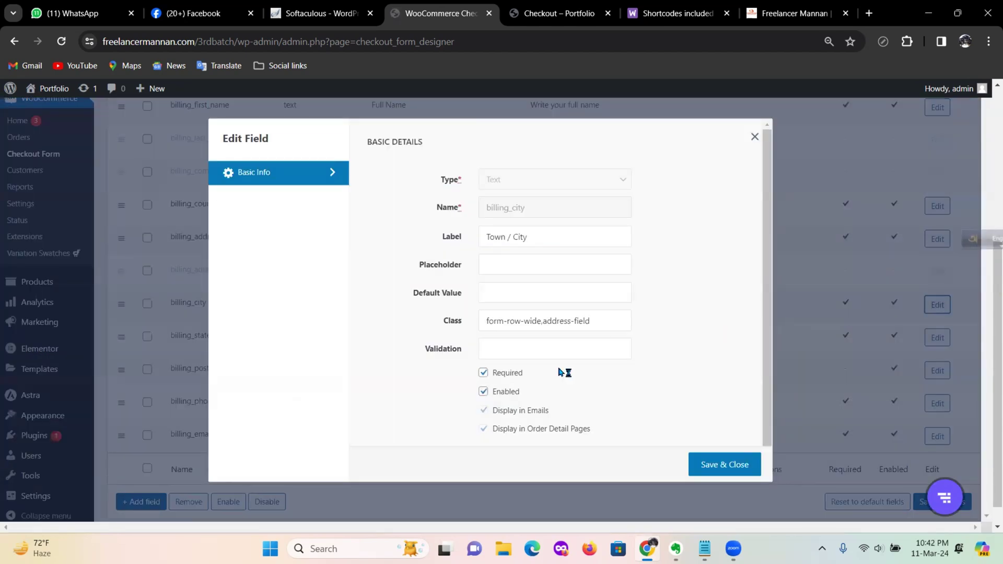
click(499, 373)
click(489, 393)
click(722, 464)
scroll(685, 343, down, 5)
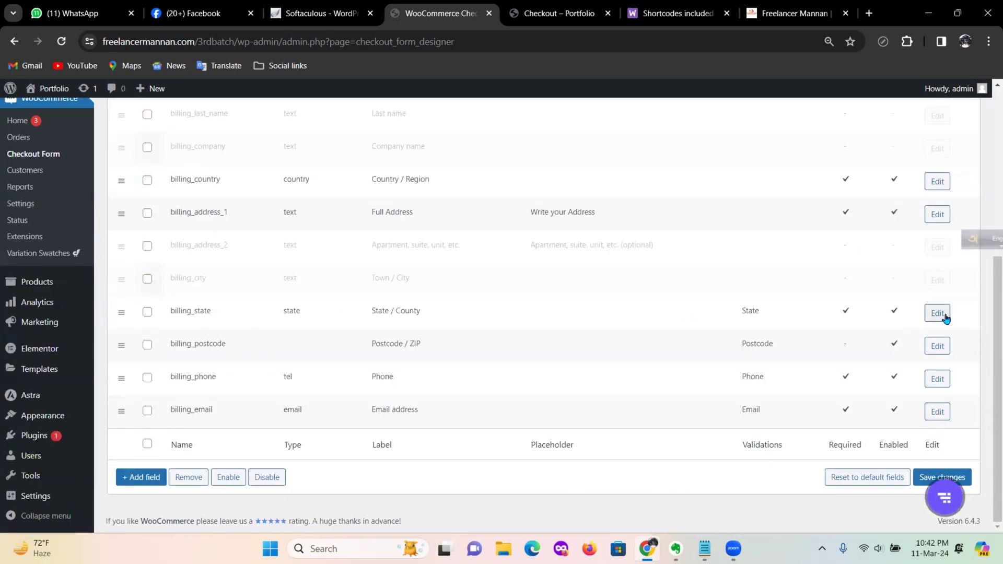
Change the billing_state label from State / County to 'Your District' and save
click(942, 315)
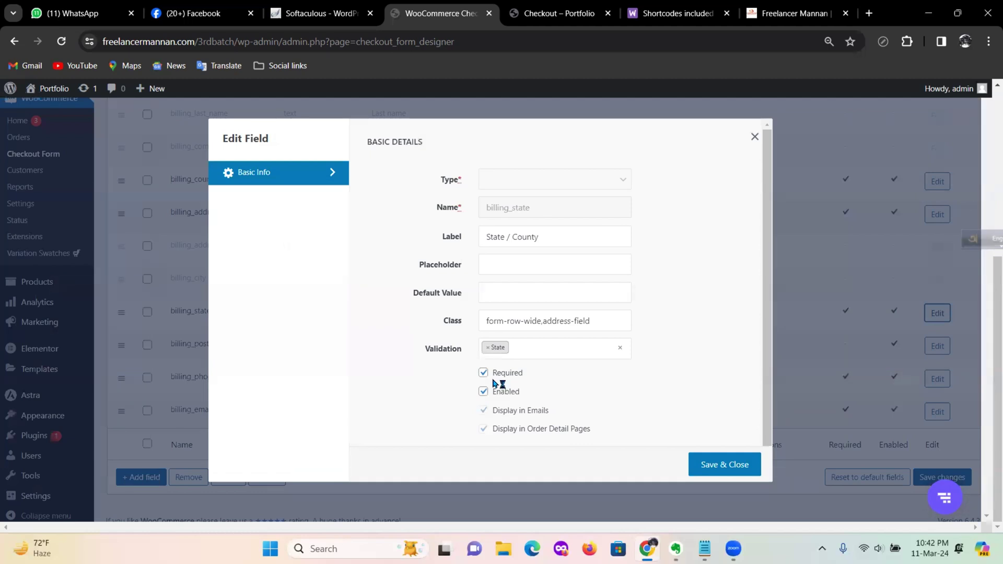
triple_click(569, 238)
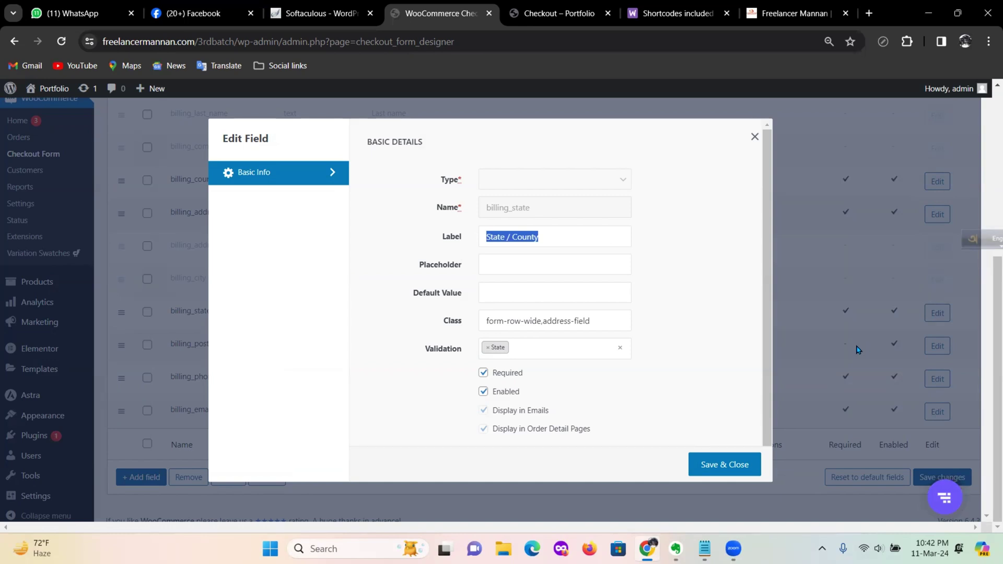
text(Yo)
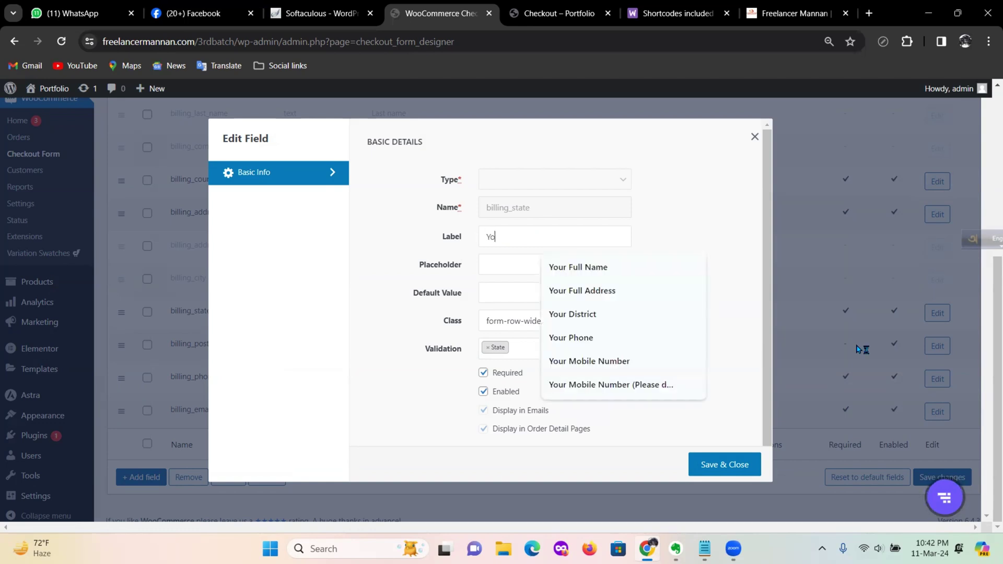
text(ur Dis)
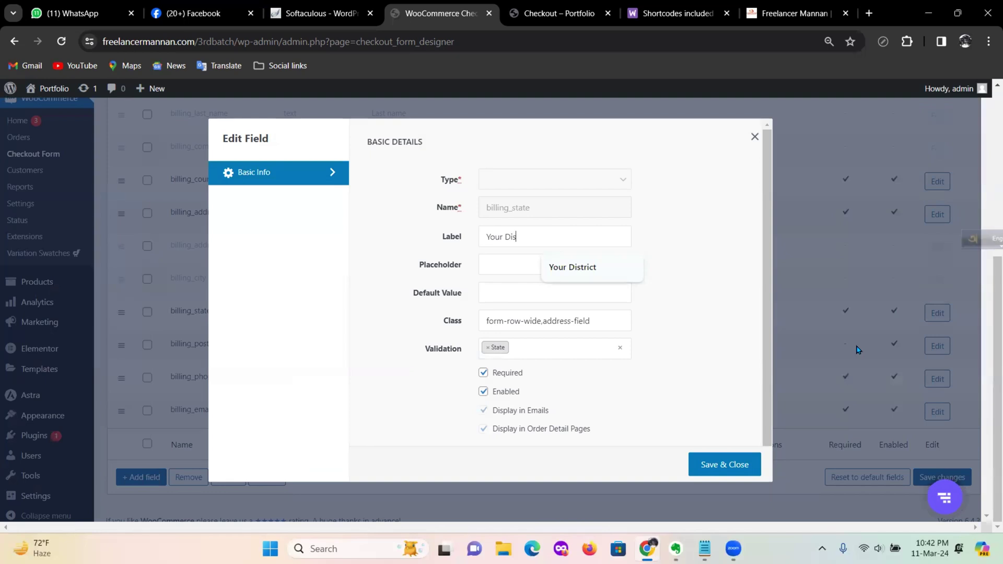
text(trict)
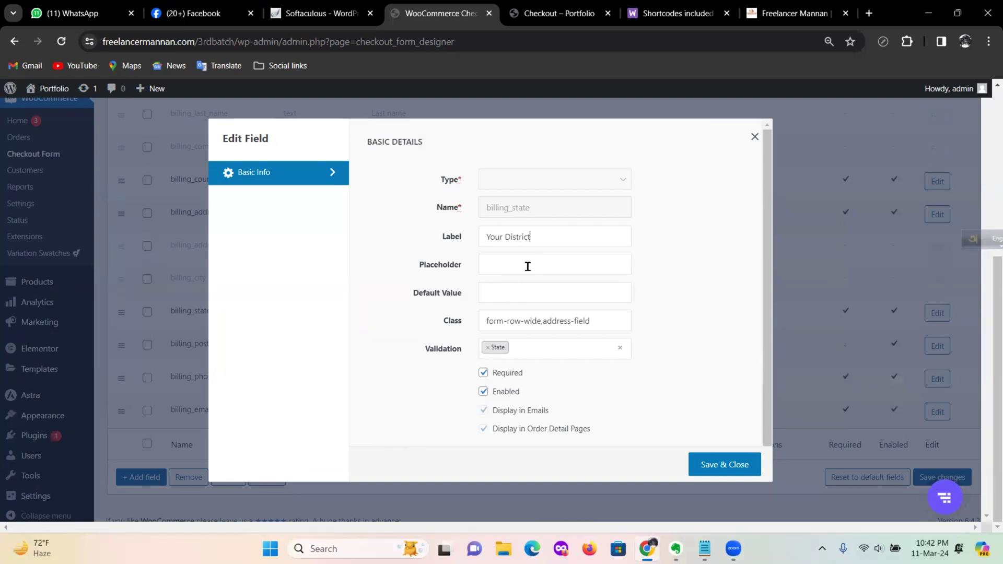
click(727, 466)
scroll(717, 416, down, 5)
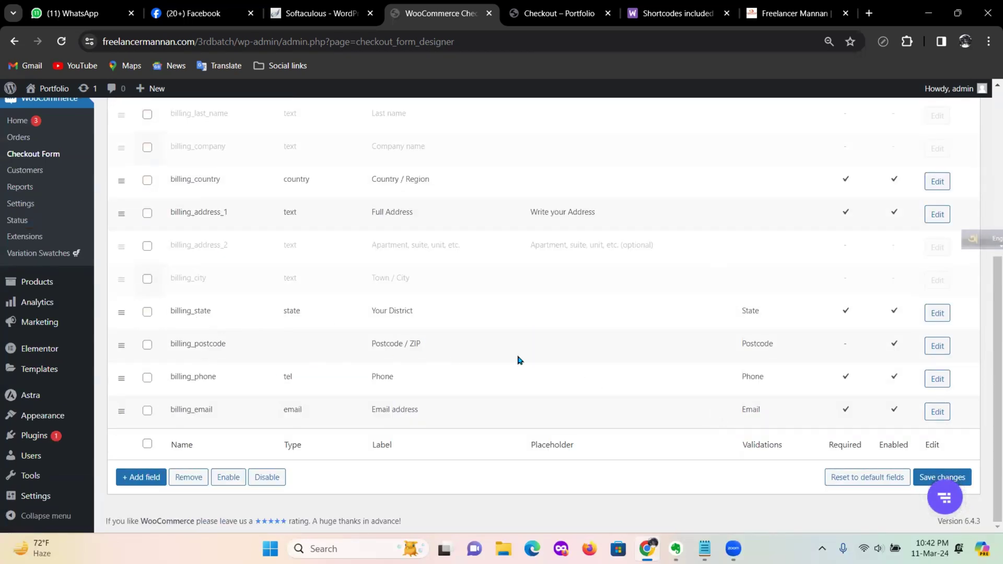
click(938, 346)
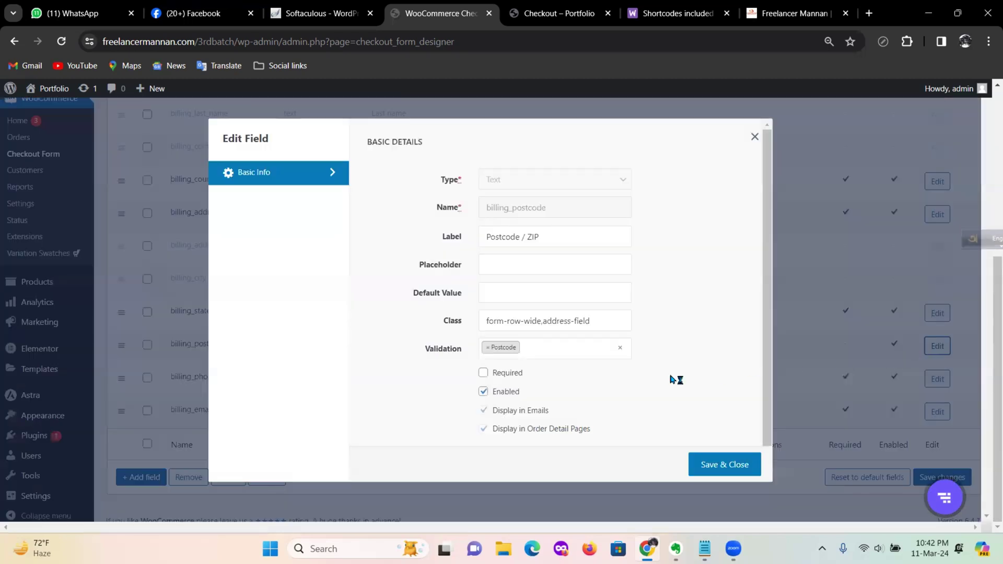
Disable billing_postcode and save all the checkout field changes
click(483, 392)
click(703, 464)
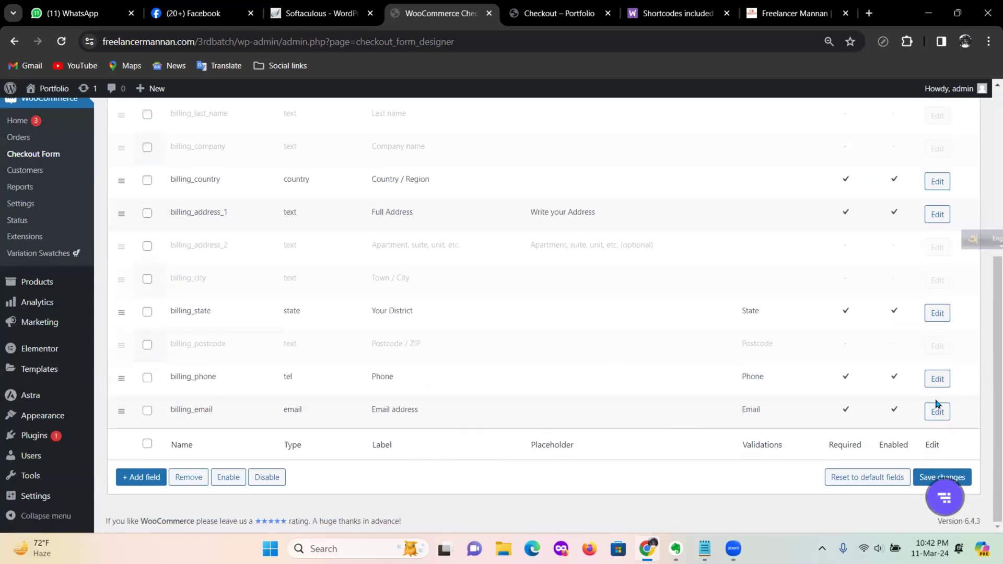
click(942, 477)
click(916, 300)
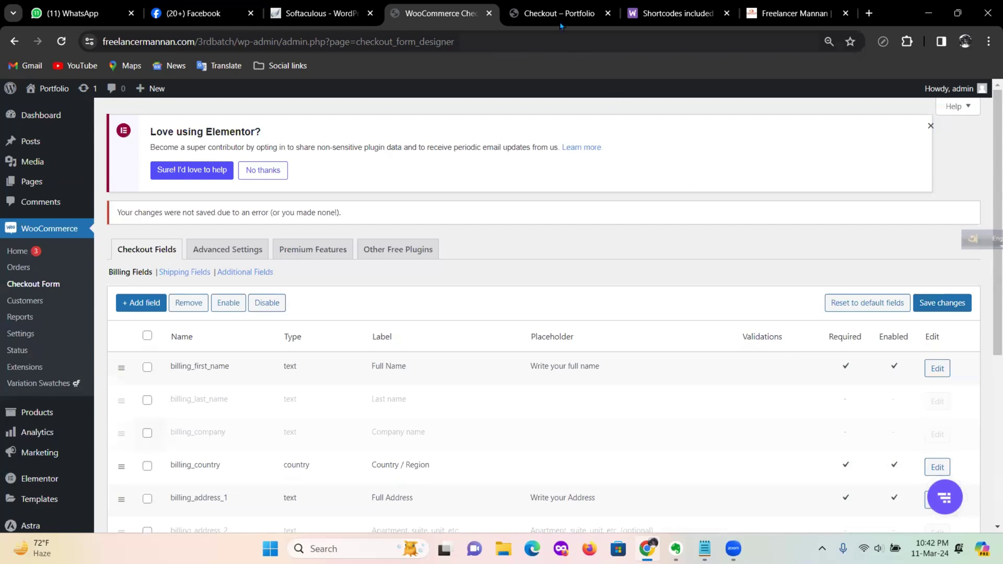
click(580, 13)
Reload the storefront checkout to show the new billing fields
scroll(245, 329, down, 2)
scroll(270, 338, up, 1)
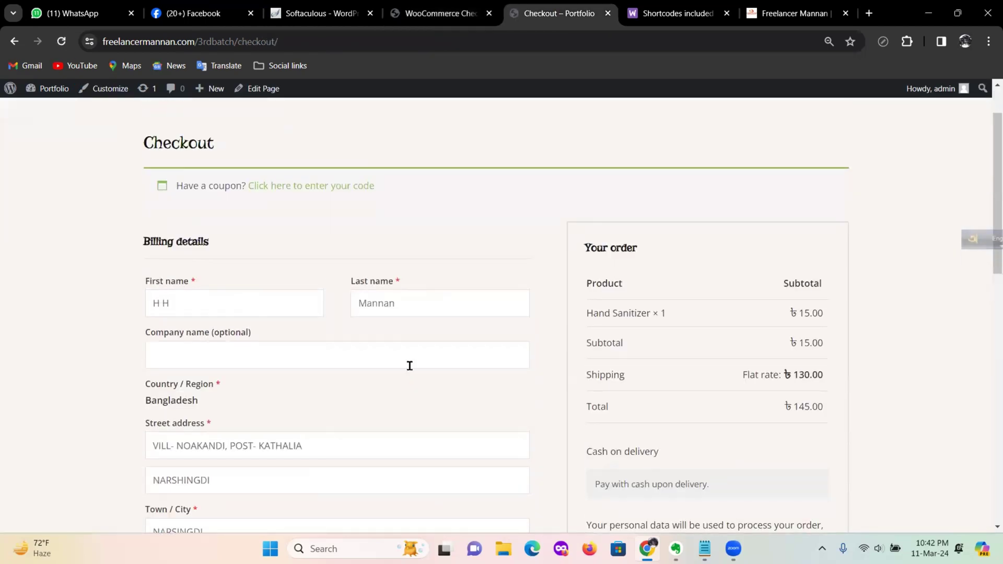
scroll(439, 355, down, 1)
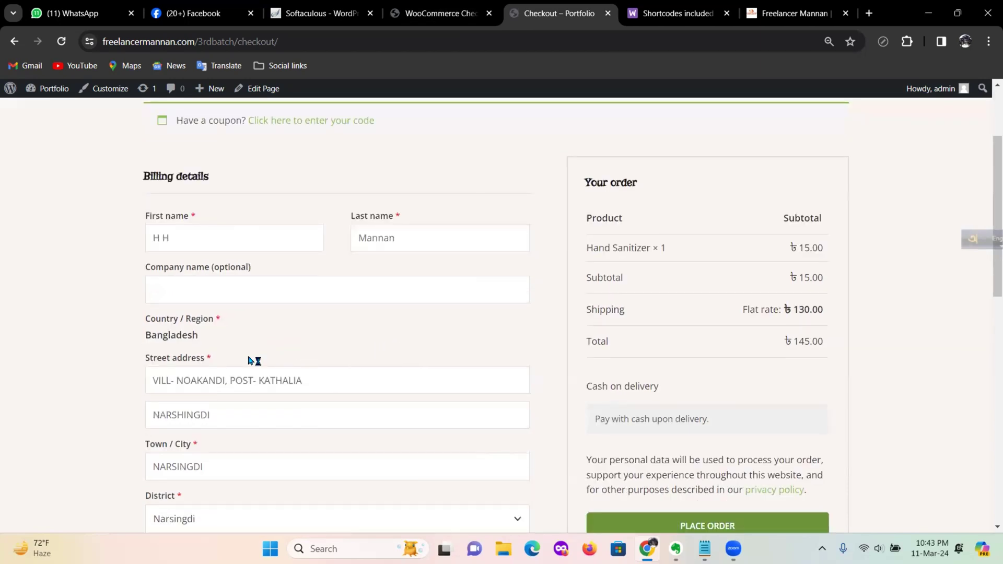
scroll(246, 396, down, 1)
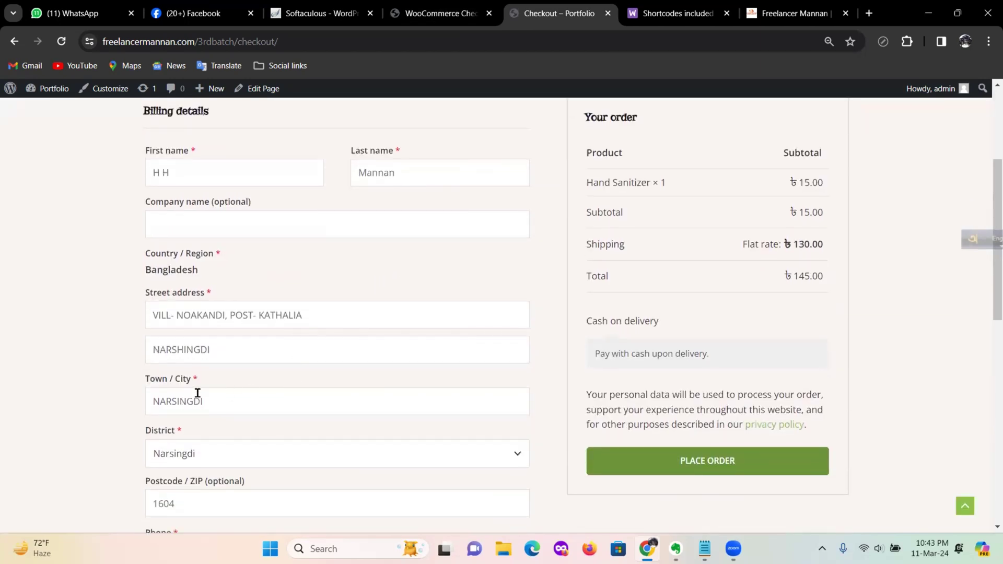
scroll(314, 356, down, 2)
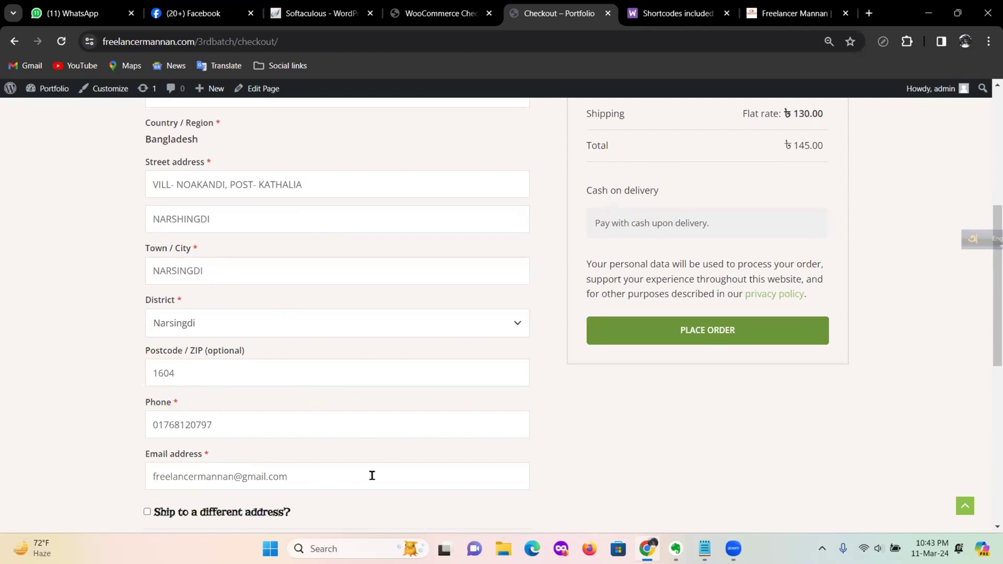
scroll(377, 454, up, 3)
click(61, 42)
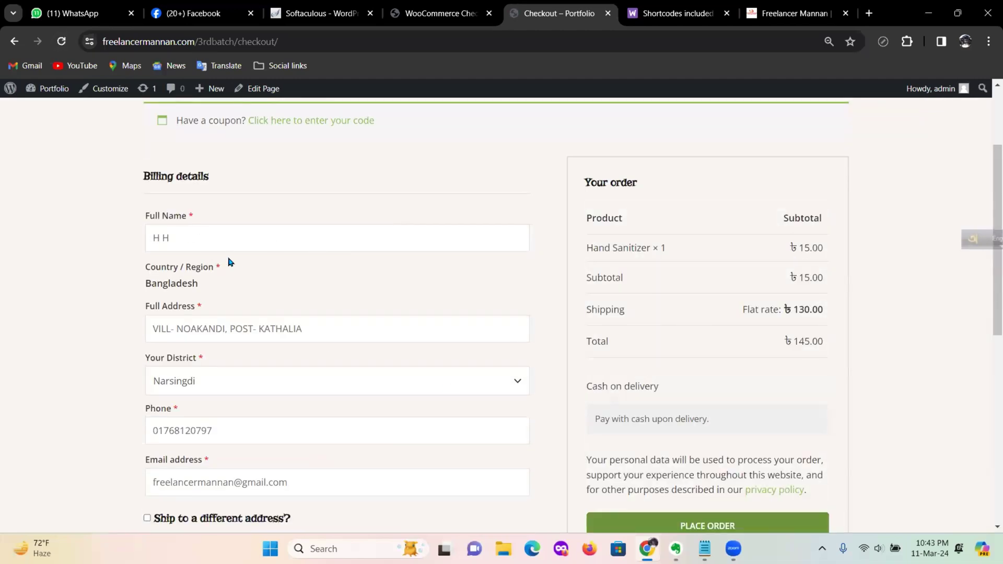
Empty the Full Name field to reveal its placeholder, then return to the field editor
triple_click(343, 237)
key(BackSpace)
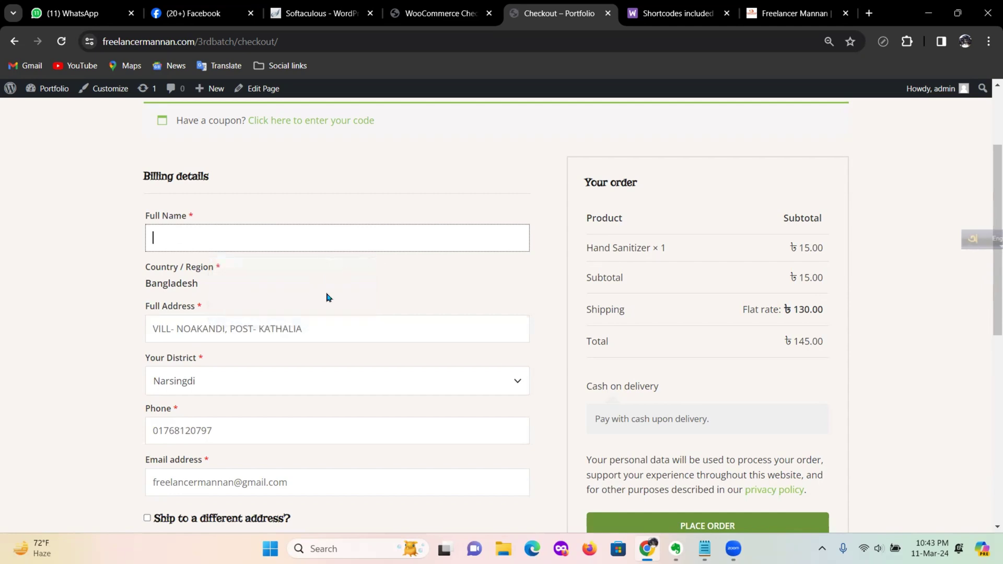
click(415, 282)
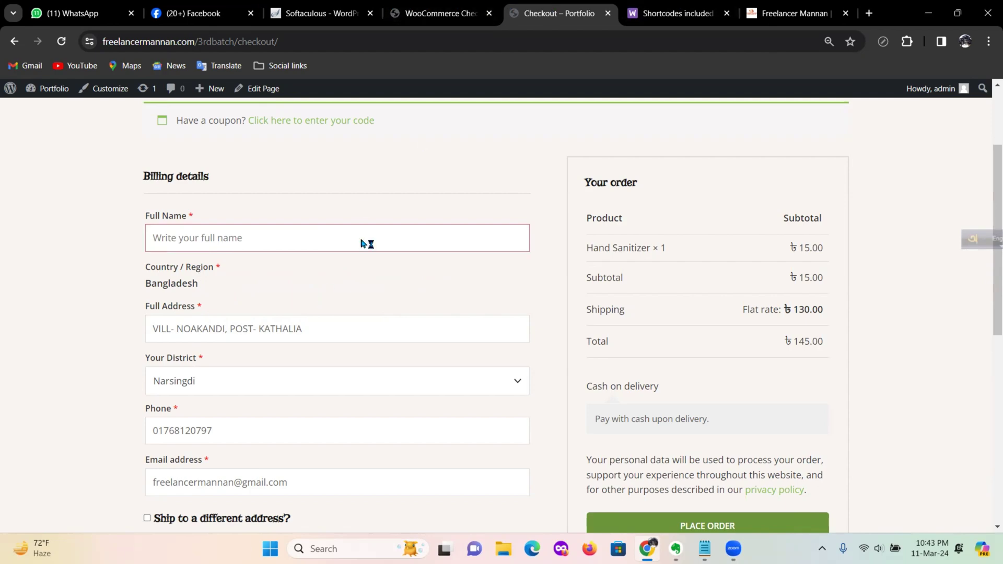
click(444, 13)
scroll(512, 400, down, 1)
scroll(775, 395, down, 3)
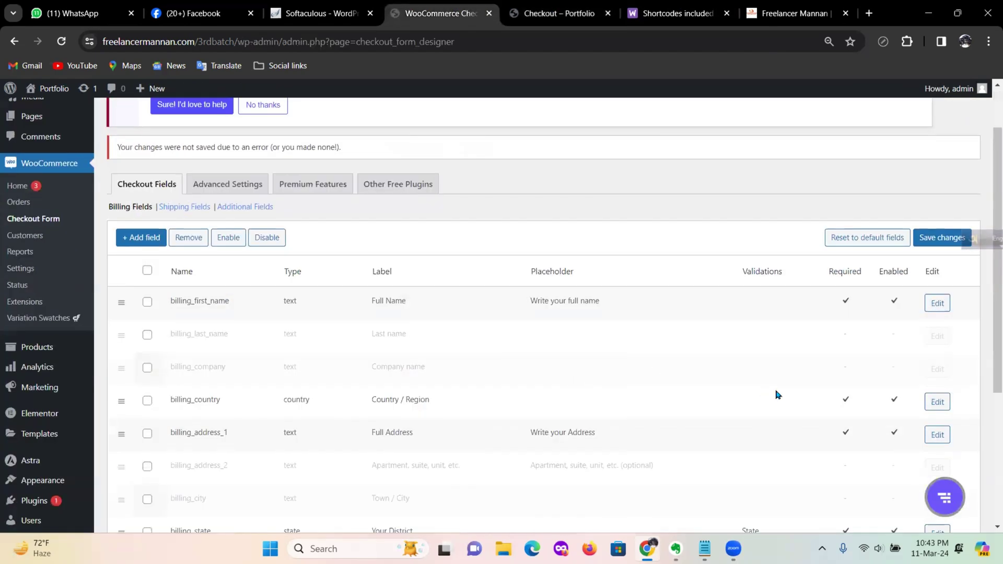
Rename the billing_country field label from 'Country / Region' to 'Country' and save it
click(938, 273)
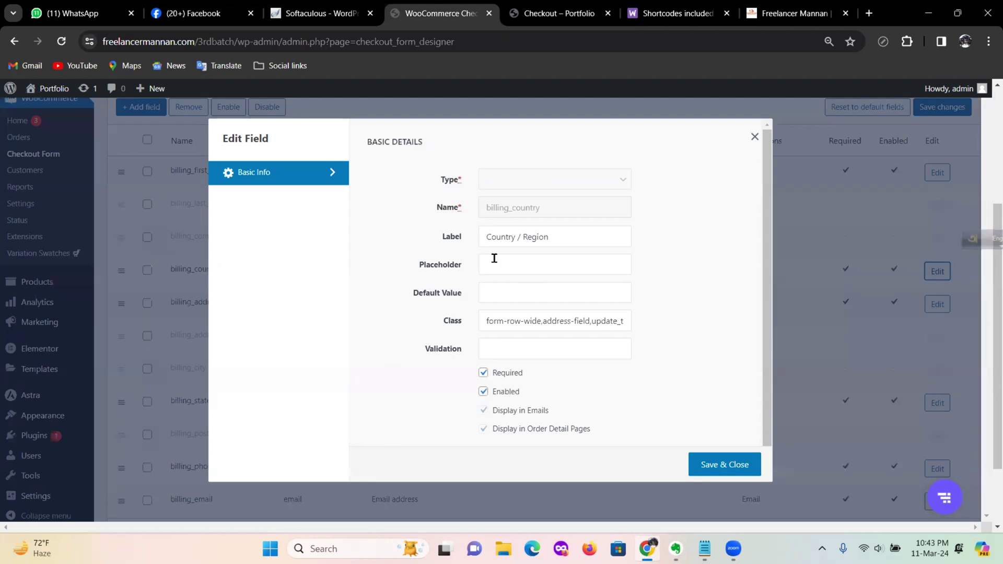
triple_click(557, 235)
click(519, 241)
key(shift+End)
key(Delete)
click(689, 472)
click(556, 13)
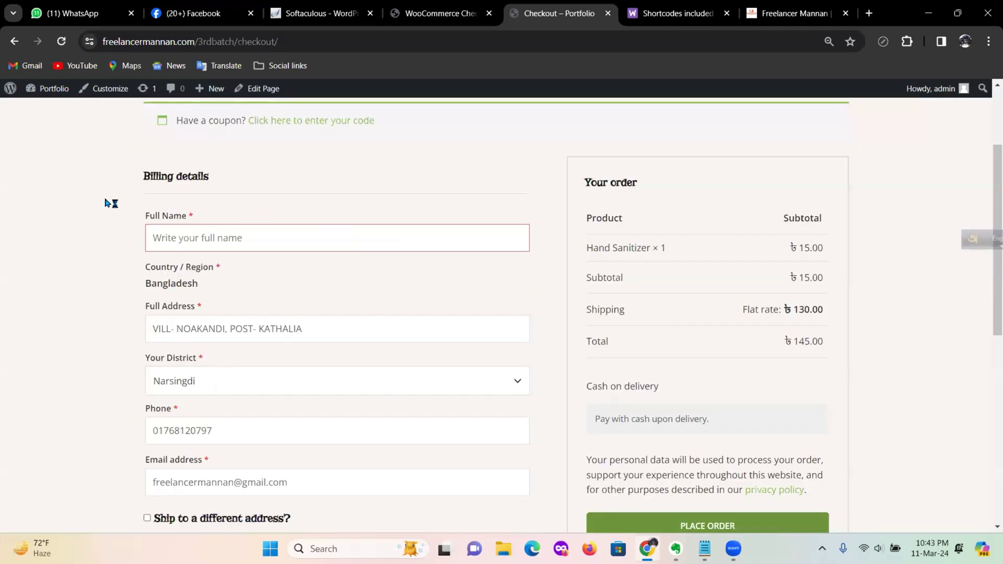
Reload the checkout to show 'Country', then check the 'Write your Address' placeholder and the District list
click(60, 42)
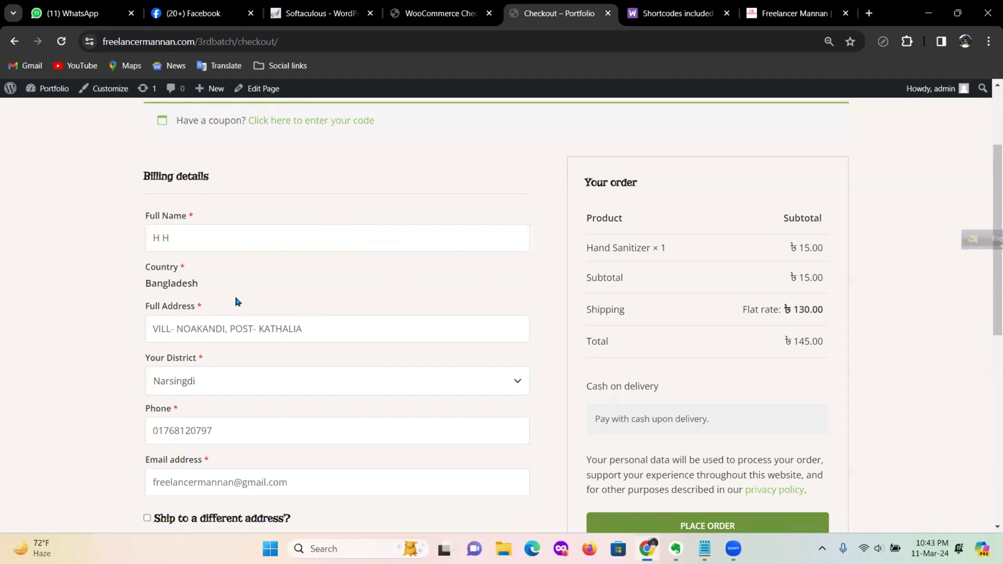
click(272, 323)
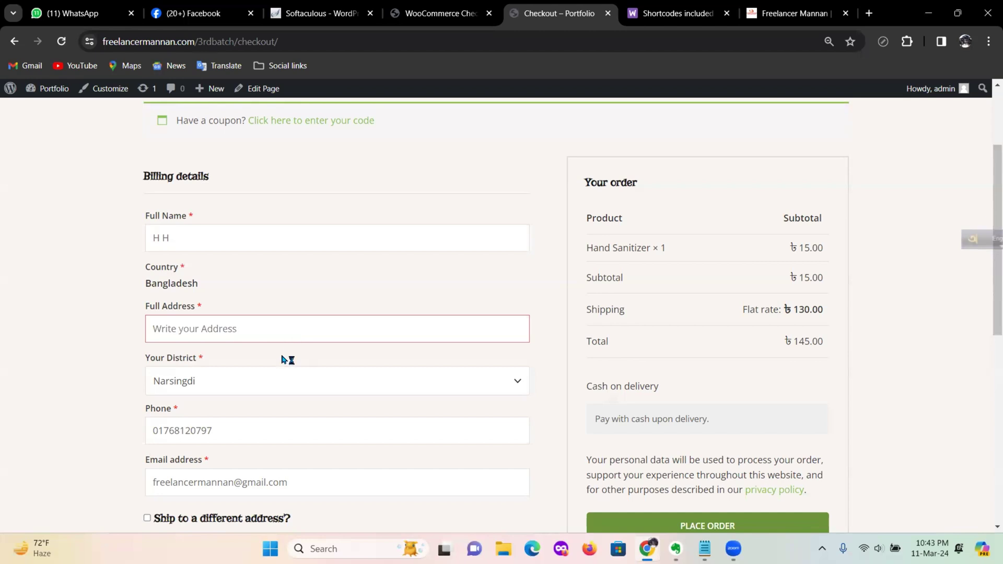
scroll(257, 399, down, 2)
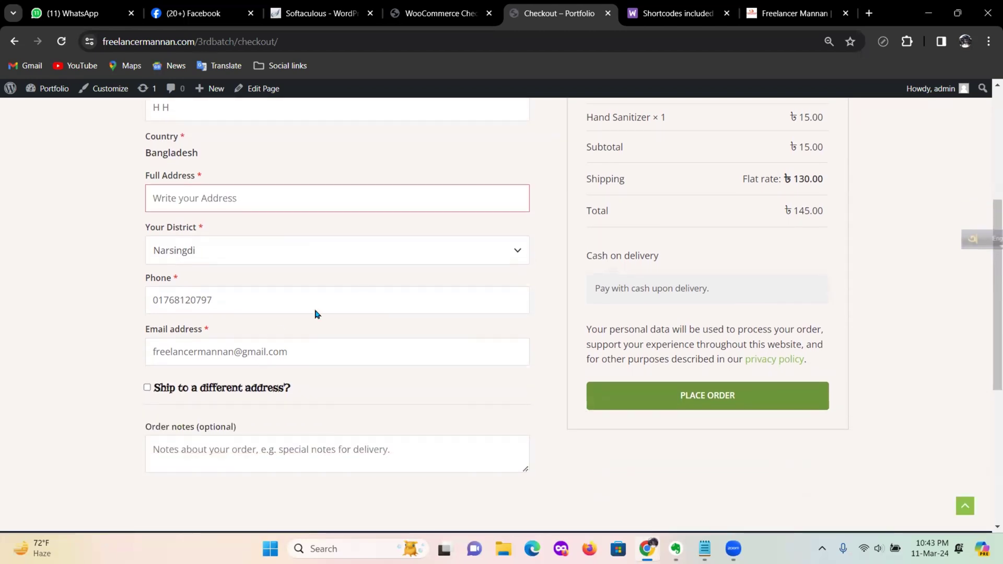
click(464, 259)
scroll(328, 369, down, 7)
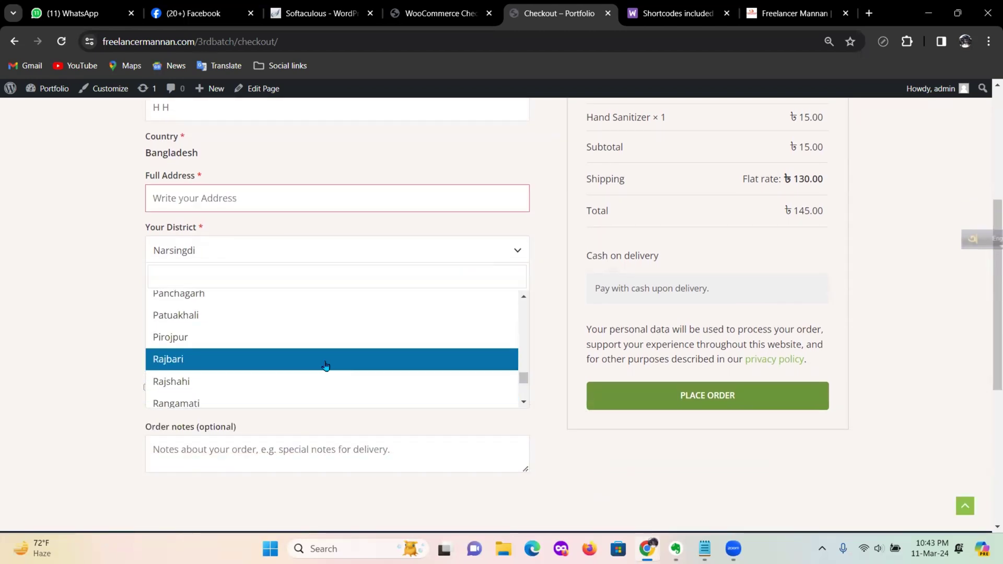
click(68, 340)
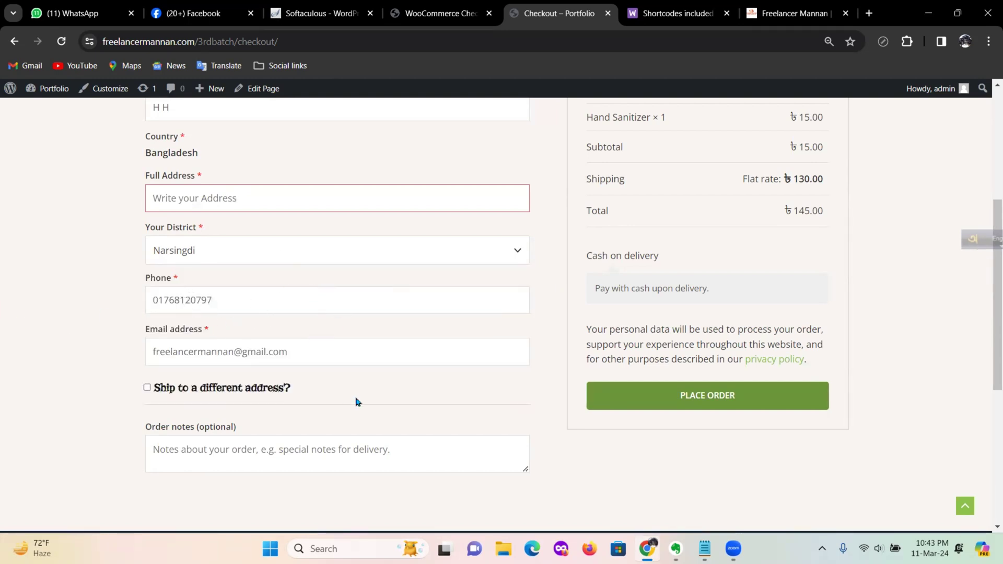
scroll(353, 400, up, 2)
scroll(355, 403, down, 1)
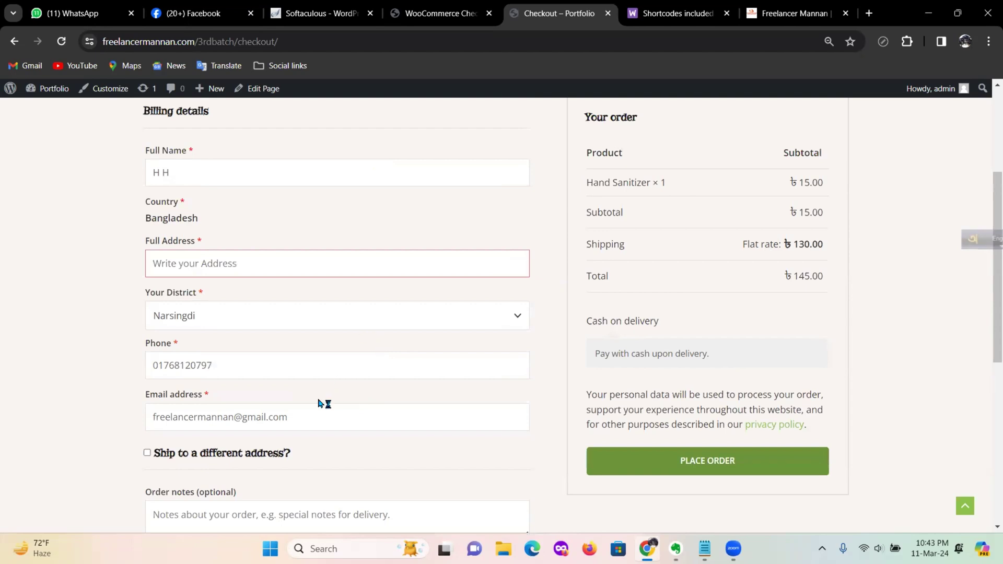